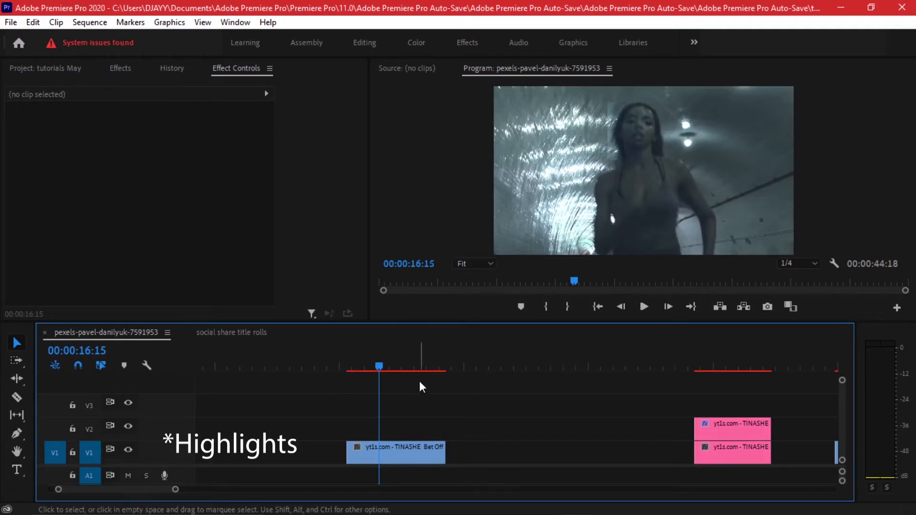
# Duplicate the first blue clip from V1 onto V2 directly above it and label the copy Rose
pyautogui.moveTo(372, 361)
pyautogui.mouseDown()
pyautogui.moveTo(364, 358)
pyautogui.moveTo(382, 363)
pyautogui.mouseUp()
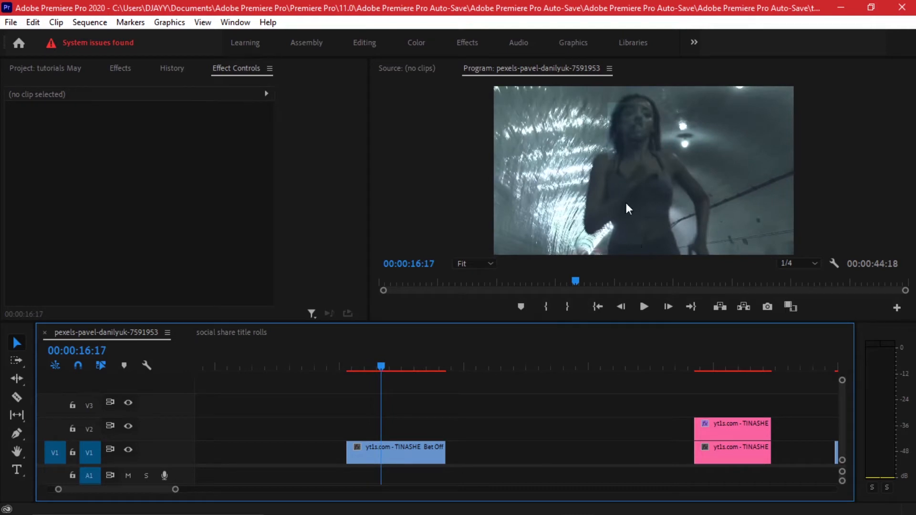
pyautogui.moveTo(382, 451); pyautogui.dragTo(394, 427)
pyautogui.rightClick(397, 427)
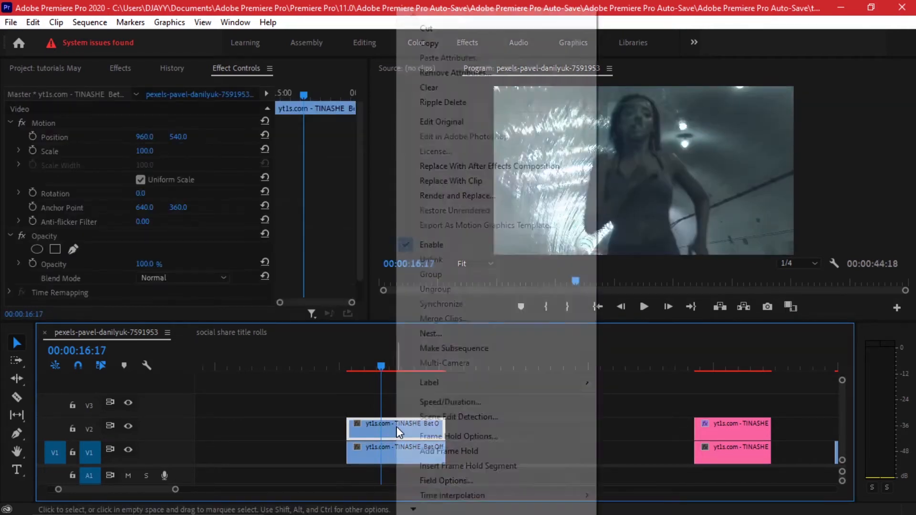
pyautogui.moveTo(498, 385)
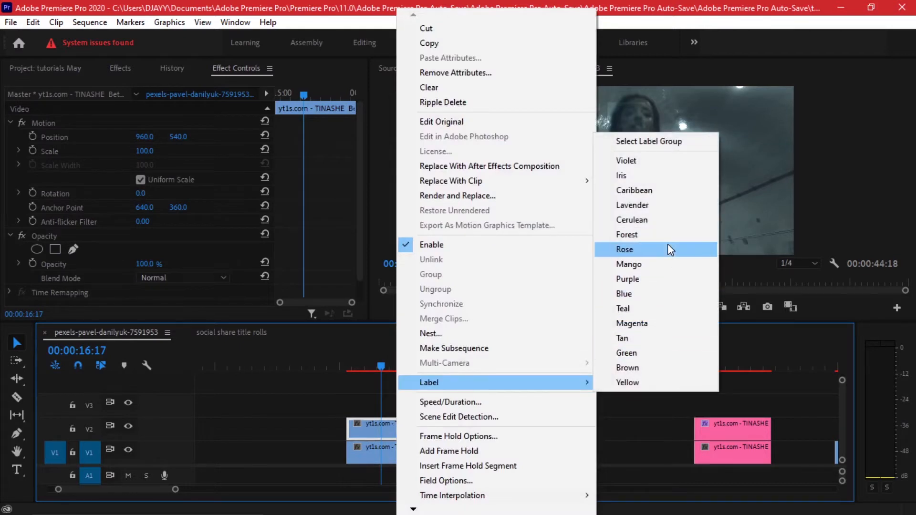
pyautogui.click(707, 250)
pyautogui.click(495, 406)
# Trim both ends of the Rose copy on V2 so it runs from 00:00:16:11 to 00:00:18:08
pyautogui.press('=')
pyautogui.moveTo(392, 366); pyautogui.dragTo(462, 372)
pyautogui.moveTo(498, 427); pyautogui.dragTo(460, 426)
pyautogui.click(420, 430)
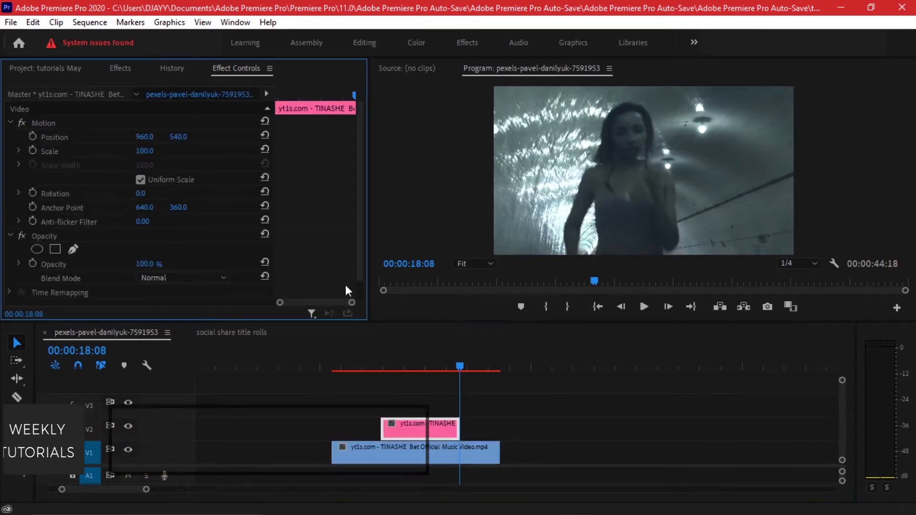
# Search the effects for "echo" and apply the Echo video effect to the trimmed clip on V2
pyautogui.click(124, 74)
pyautogui.click(68, 90)
pyautogui.write('echo')
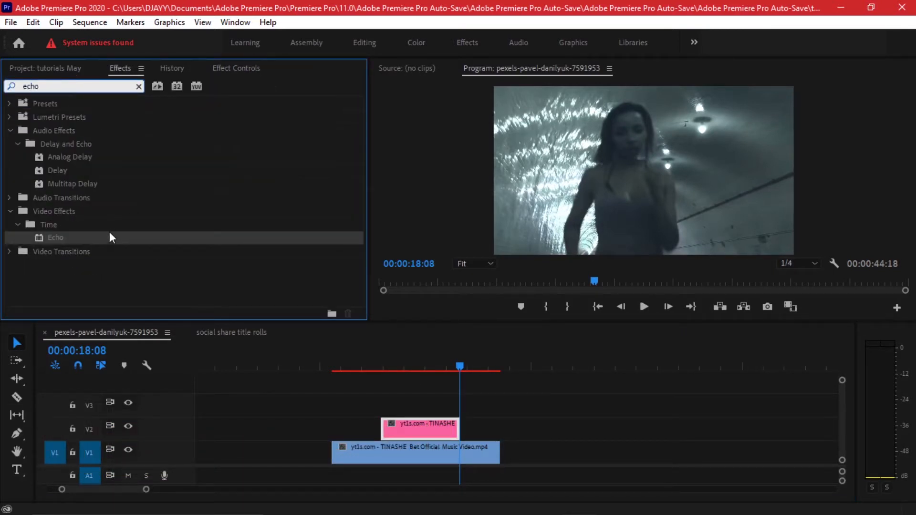
pyautogui.moveTo(102, 233); pyautogui.dragTo(414, 430)
# Move to the start of the V2 clip and set its Echo Operator to Blend
pyautogui.click(381, 366)
pyautogui.click(435, 430)
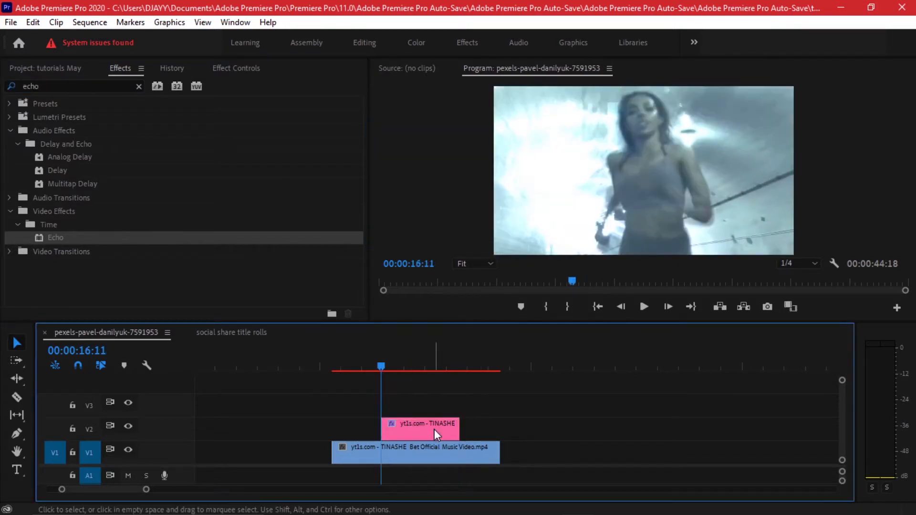
pyautogui.click(236, 68)
pyautogui.moveTo(357, 167); pyautogui.dragTo(353, 245)
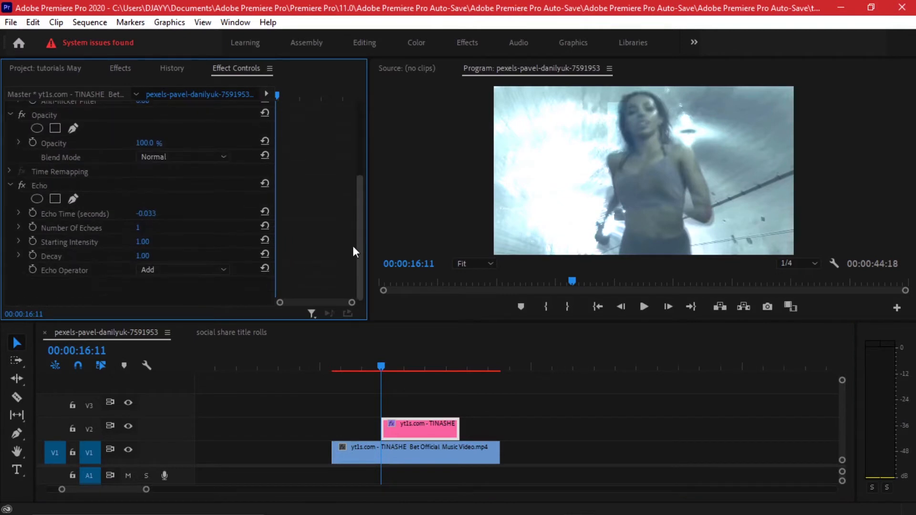
pyautogui.click(237, 21)
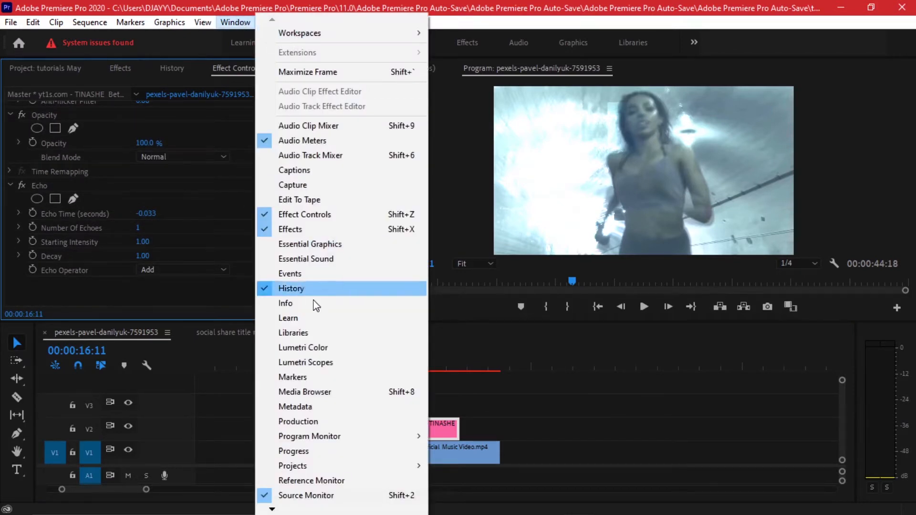
pyautogui.click(315, 216)
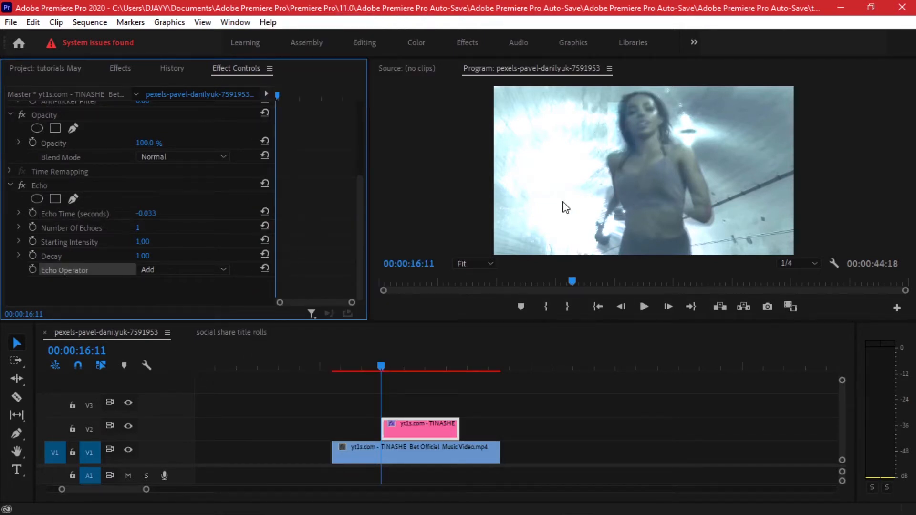
pyautogui.click(153, 270)
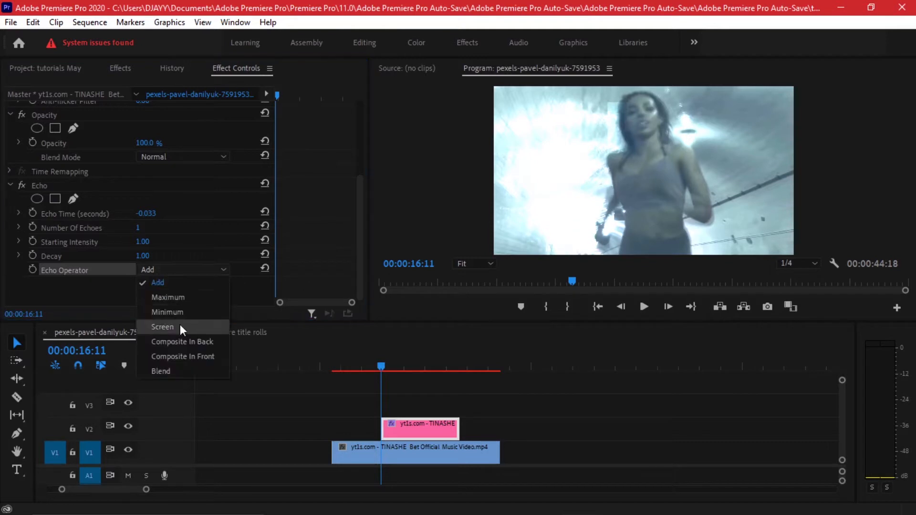
pyautogui.click(176, 372)
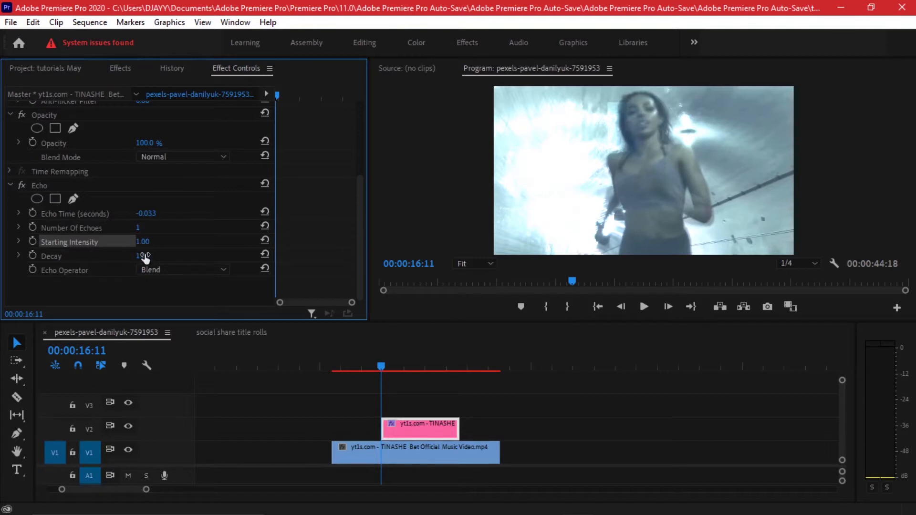
# Set the Echo Decay to 0.00 and enable keyframing for it at the clip's start, 00:00:16:11
pyautogui.moveTo(144, 258); pyautogui.dragTo(121, 258)
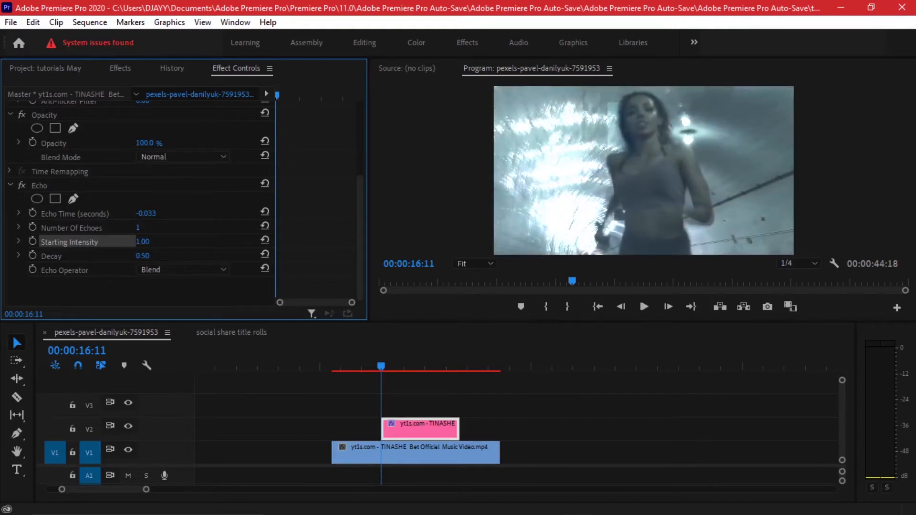
pyautogui.moveTo(142, 255); pyautogui.dragTo(85, 256)
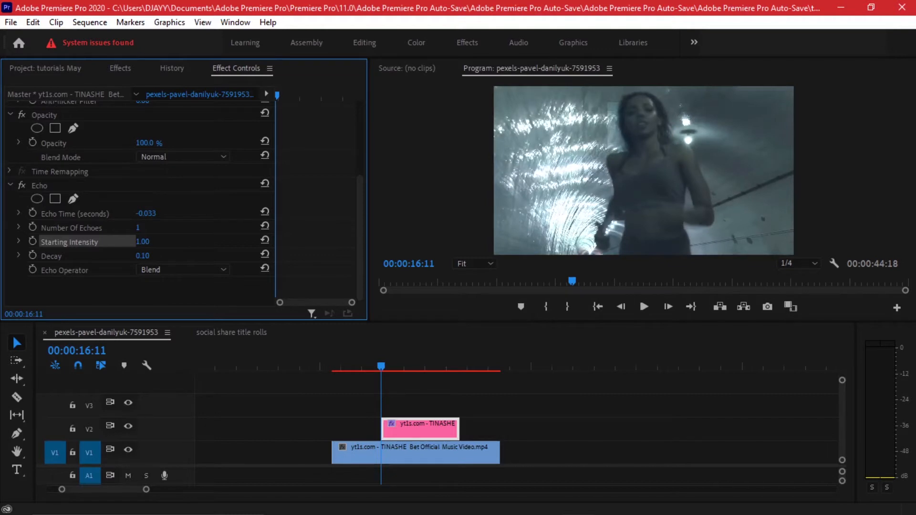
pyautogui.moveTo(142, 256); pyautogui.dragTo(117, 255)
pyautogui.click(33, 256)
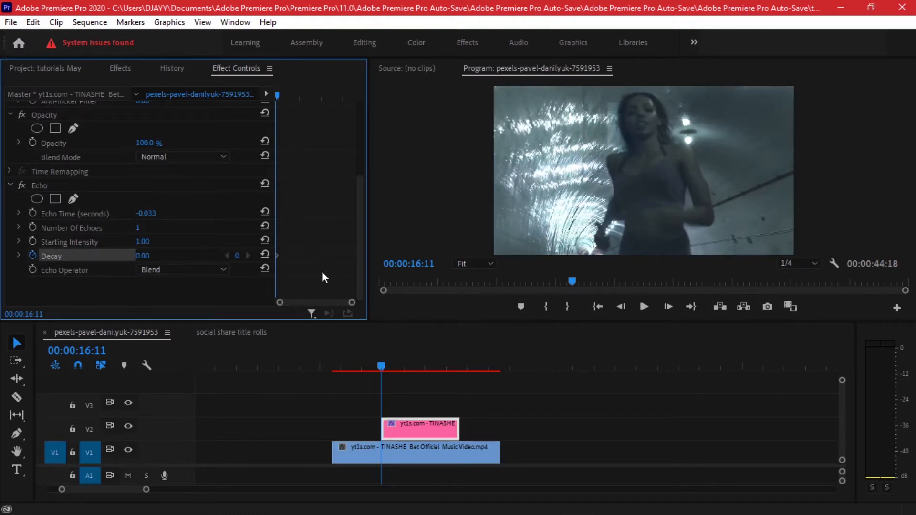
# Add a Decay keyframe of 1.00 five frames after the first one, at 00:00:16:16
pyautogui.press('space')
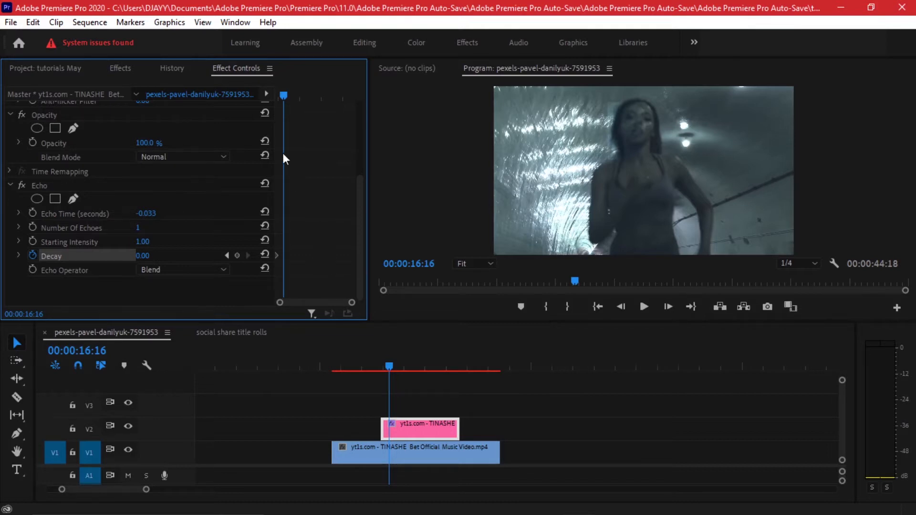
pyautogui.moveTo(287, 95); pyautogui.dragTo(275, 90)
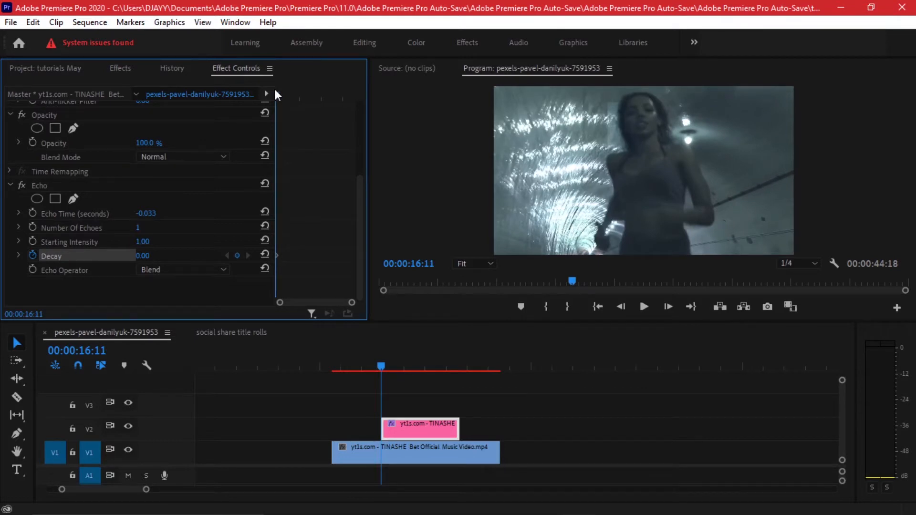
pyautogui.press('Right')
pyautogui.press('Right')
pyautogui.press('Right')
pyautogui.press('Right')
pyautogui.press('Right')
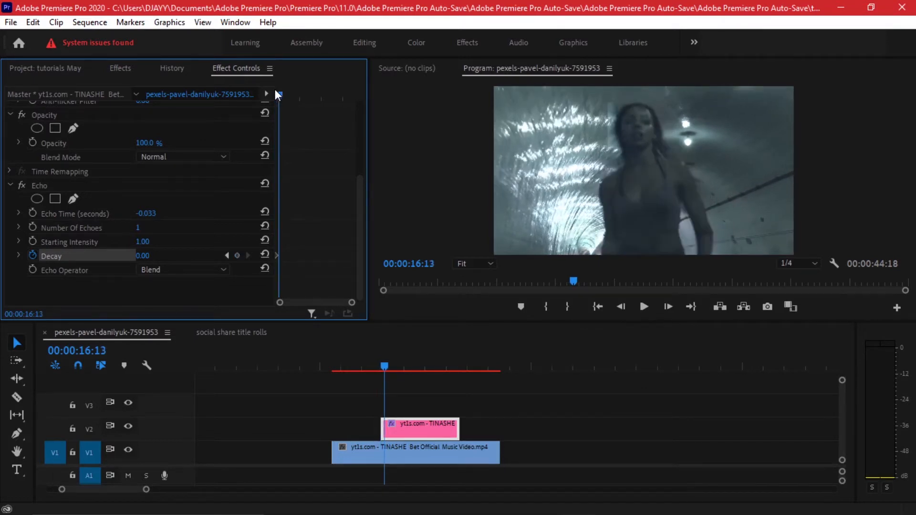
pyautogui.moveTo(144, 256); pyautogui.dragTo(220, 256)
pyautogui.moveTo(142, 256); pyautogui.dragTo(125, 255)
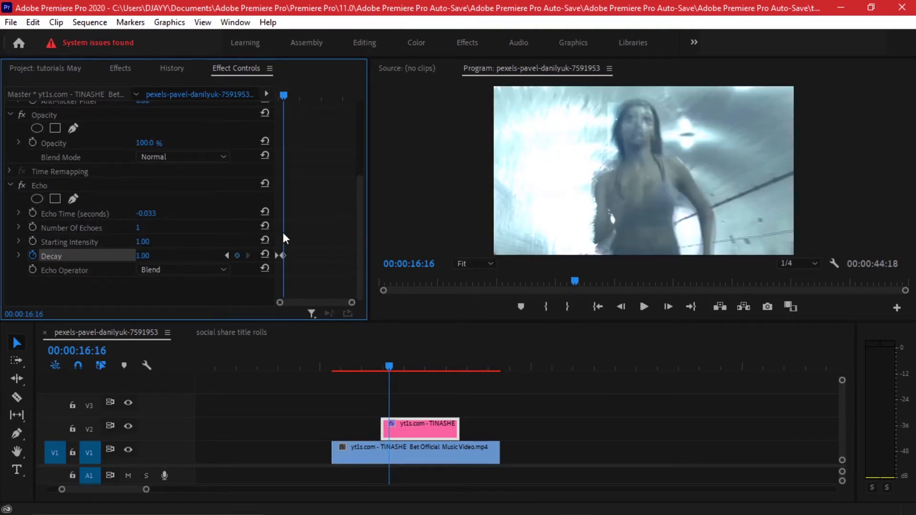
# Continue the Decay animation at five-frame intervals with keyframes of 0.00 at 00:00:16:21 and 1.00 at 00:00:17:01
pyautogui.hotkey('shift', 'Right')
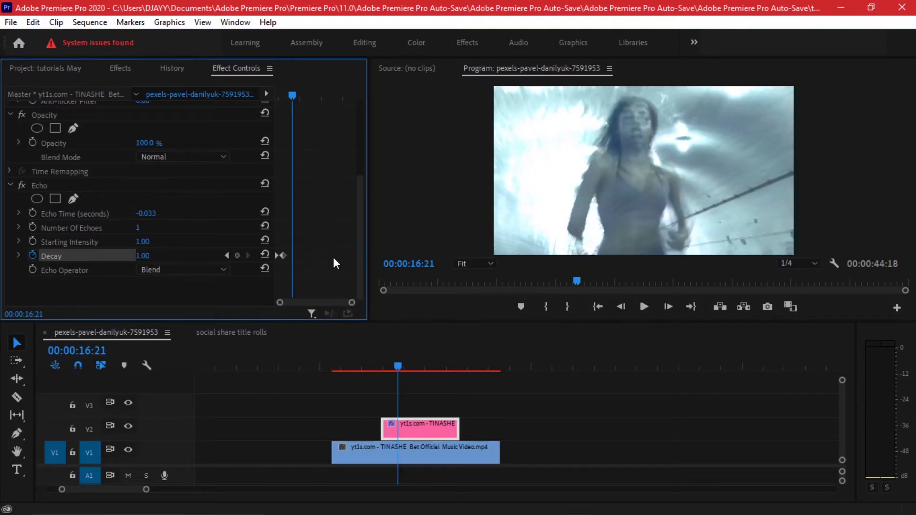
pyautogui.moveTo(144, 255); pyautogui.dragTo(110, 256)
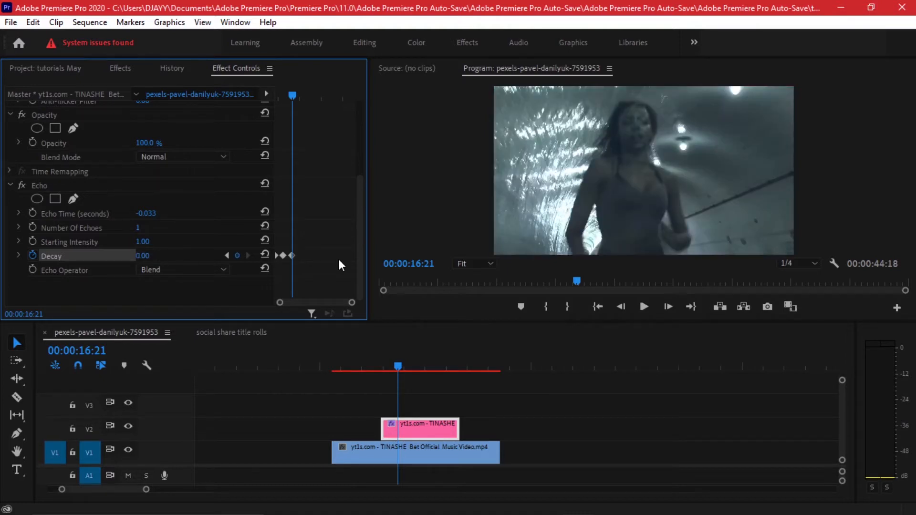
pyautogui.hotkey('shift', 'Right')
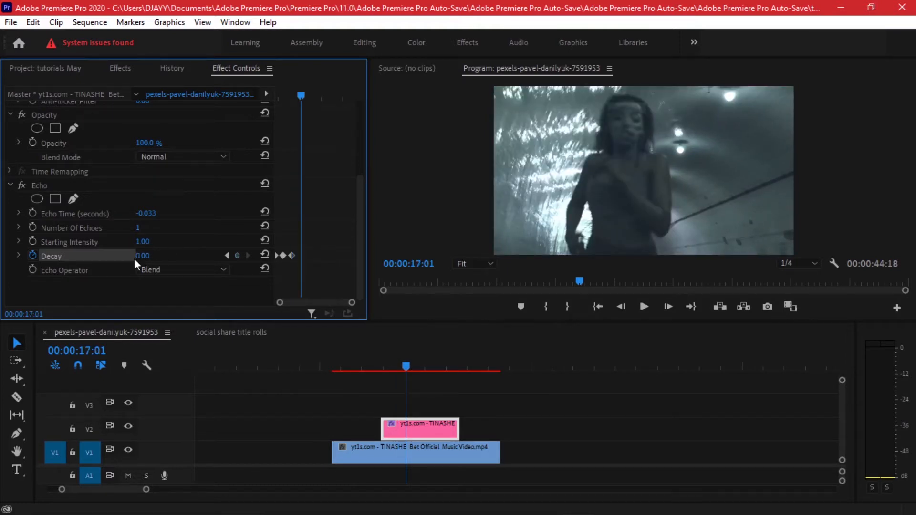
pyautogui.click(153, 255)
pyautogui.write('1')
pyautogui.press('Return')
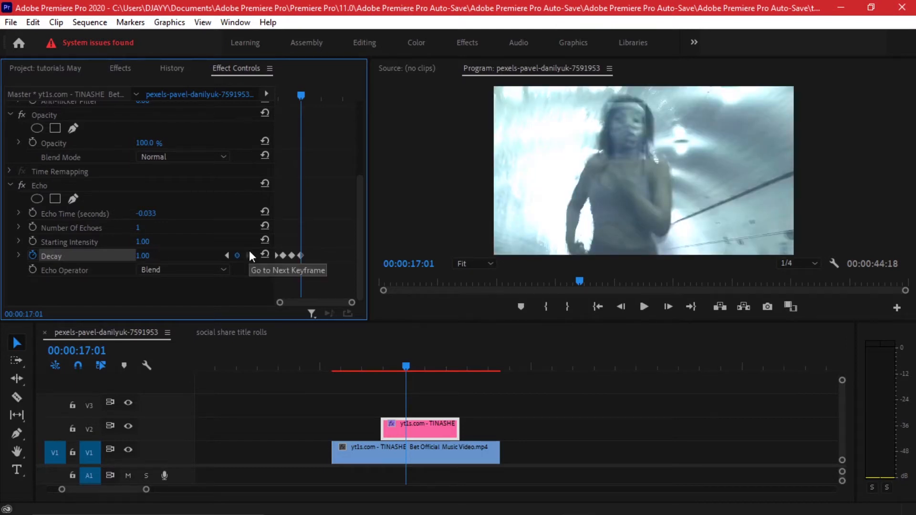
# Add a Decay keyframe of 0.00 at 00:00:17:06
pyautogui.click(248, 254)
pyautogui.click(144, 256)
pyautogui.write('0')
pyautogui.press('Return')
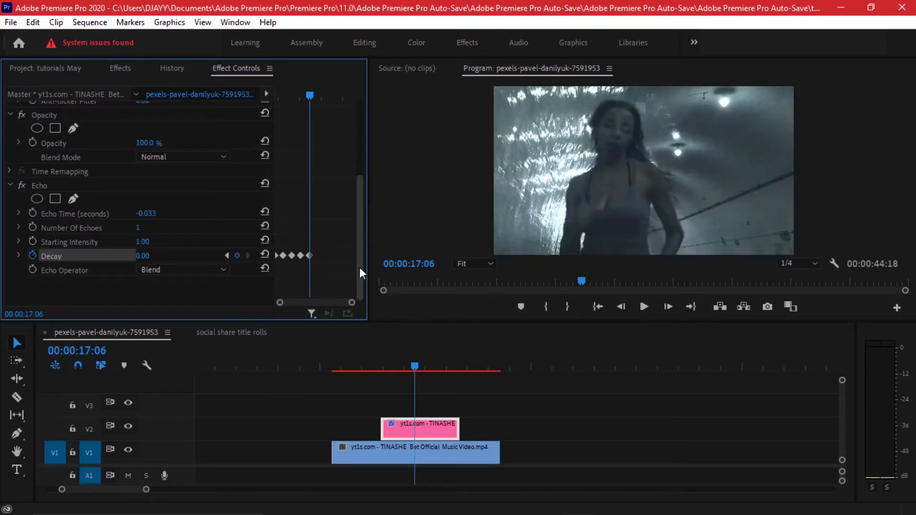
# Copy all five Decay keyframes and paste them starting at 00:00:17:11
pyautogui.moveTo(329, 237); pyautogui.dragTo(276, 260)
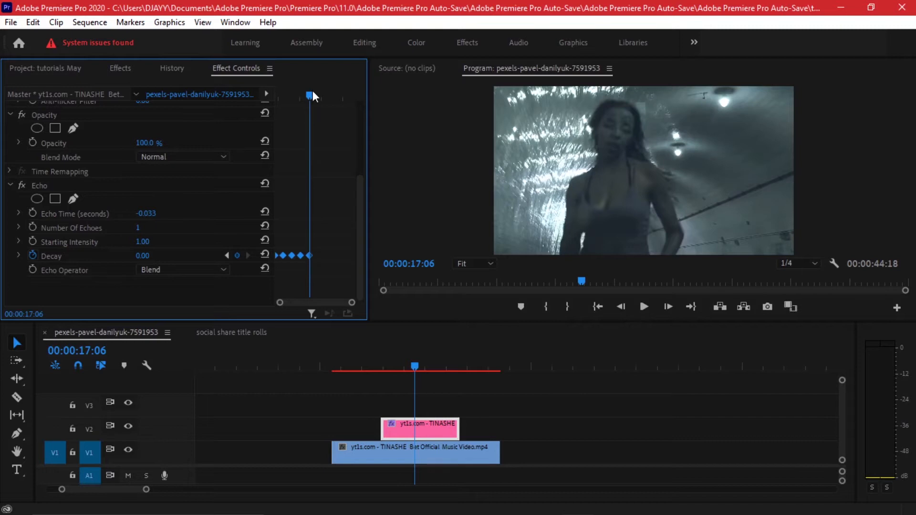
pyautogui.hotkey('shift', 'Right')
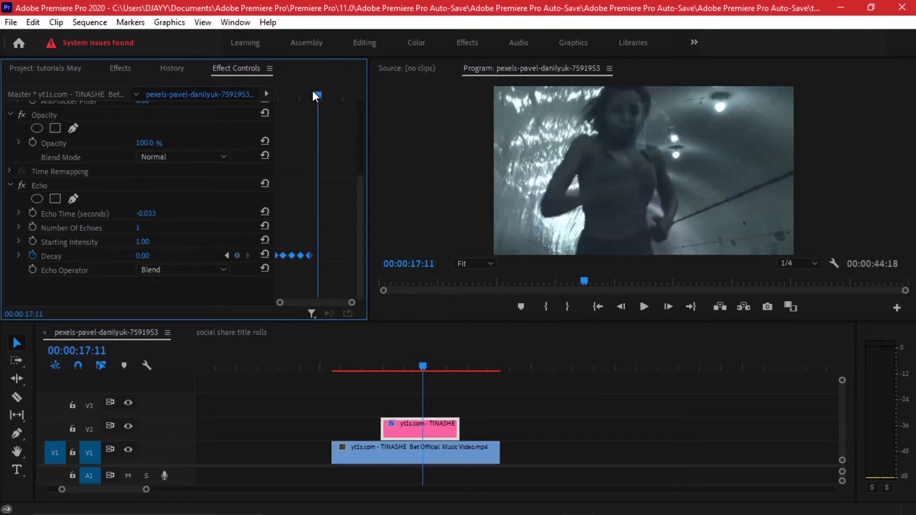
pyautogui.hotkey('ctrl', 'v')
pyautogui.moveTo(281, 303); pyautogui.dragTo(294, 306)
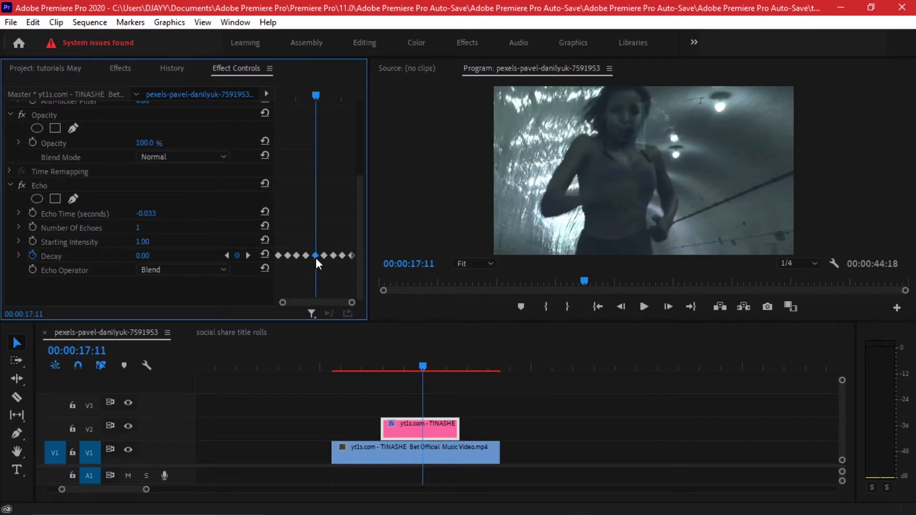
# Remove the redundant 0.00 Decay keyframe where the two sets meet and shift the pasted keyframes earlier to about 00:00:17:06
pyautogui.click(227, 256)
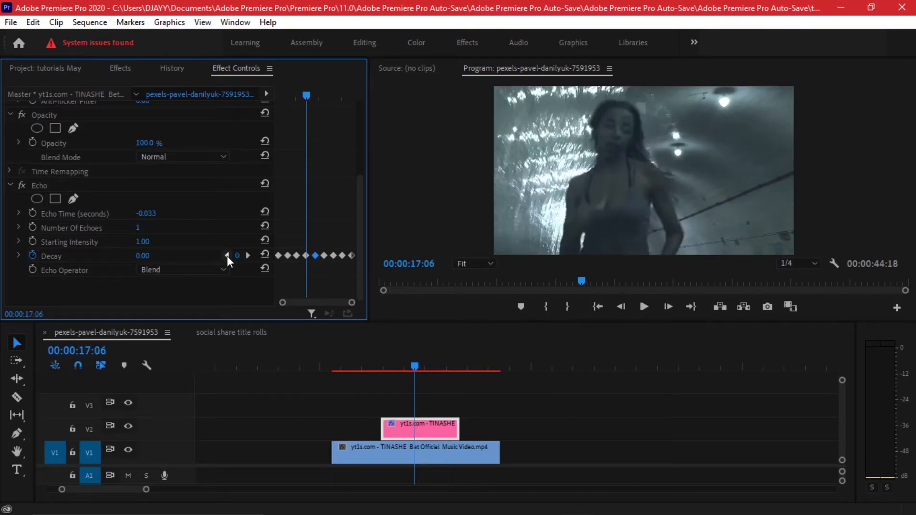
pyautogui.click(227, 256)
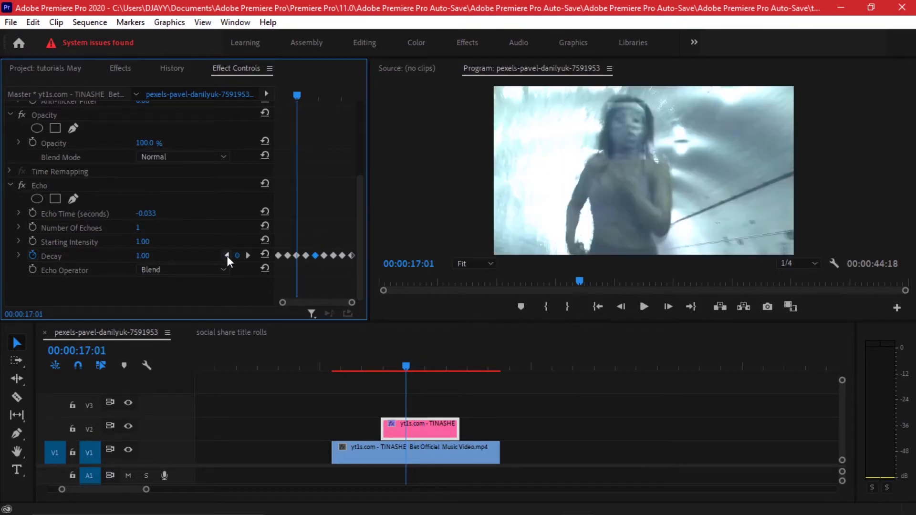
pyautogui.click(246, 258)
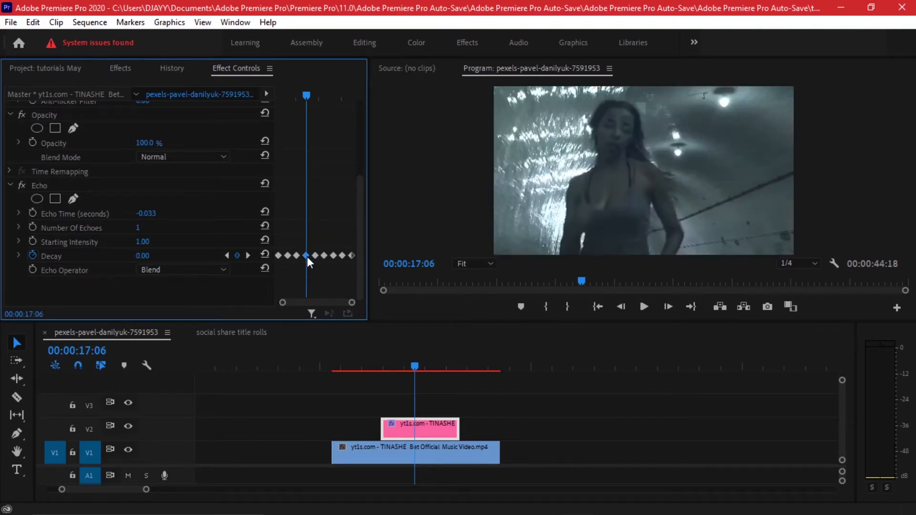
pyautogui.moveTo(315, 237); pyautogui.dragTo(413, 337)
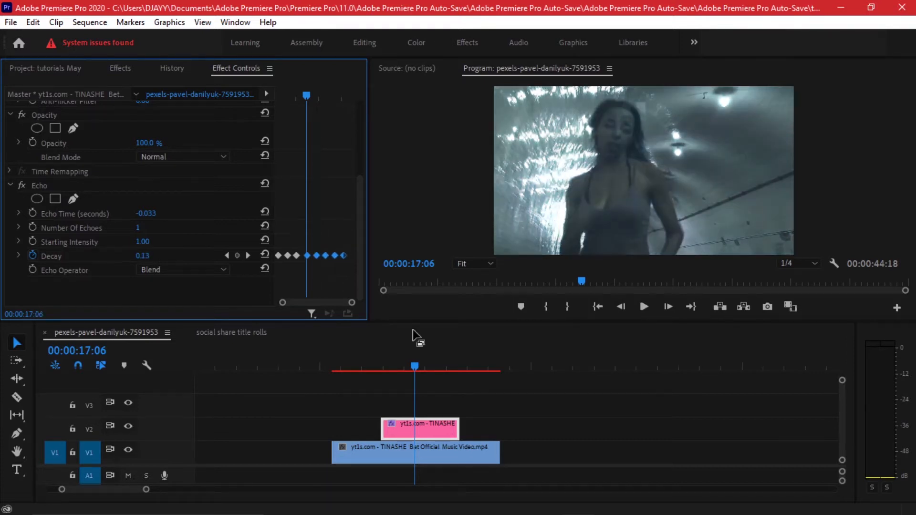
# Play back and scrub through the V2 clip to review the flashing highlights
pyautogui.click(484, 399)
pyautogui.click(364, 366)
pyautogui.press('space')
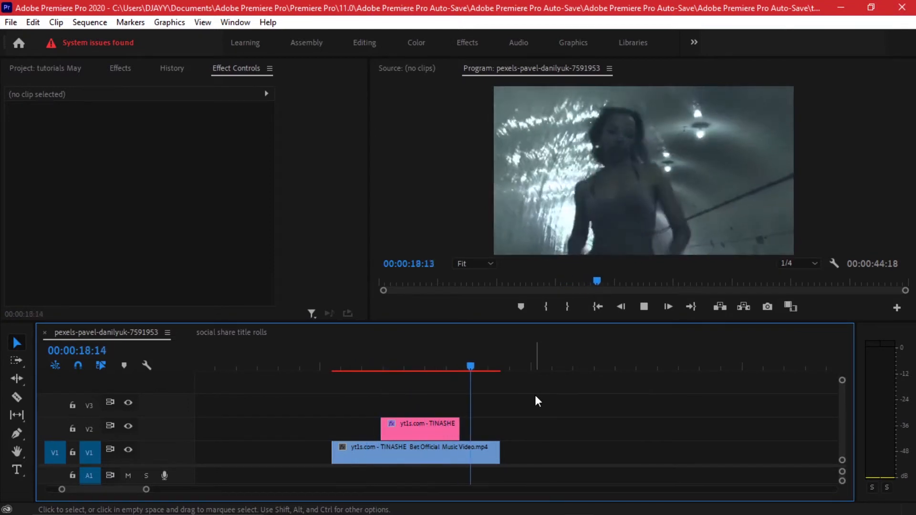
pyautogui.click(429, 368)
pyautogui.moveTo(431, 369)
pyautogui.mouseDown()
pyautogui.moveTo(399, 360)
pyautogui.moveTo(442, 372)
pyautogui.mouseUp()
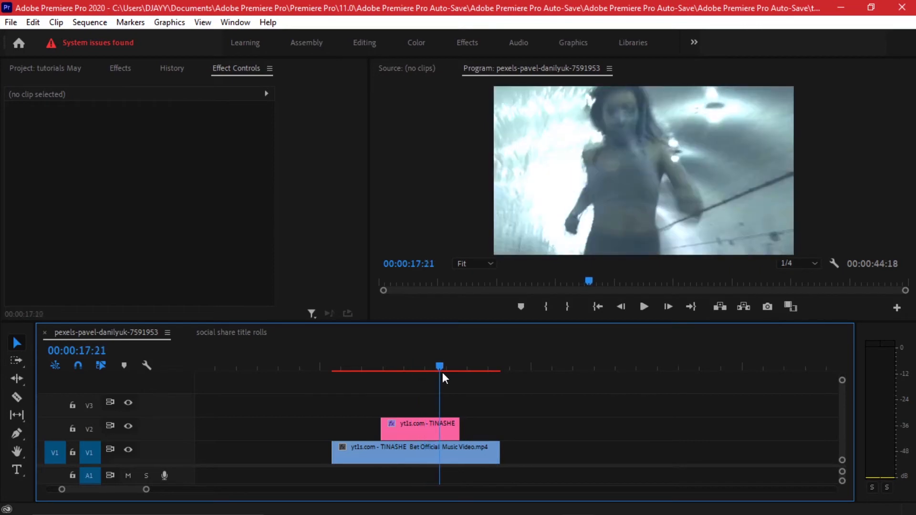
# Delete the upper pink clip on V2 around 00:00:31:03 and select the remaining pink clip below it on V1
pyautogui.press('-')
pyautogui.press('-')
pyautogui.press('-')
pyautogui.scroll(-2, 507, 404)
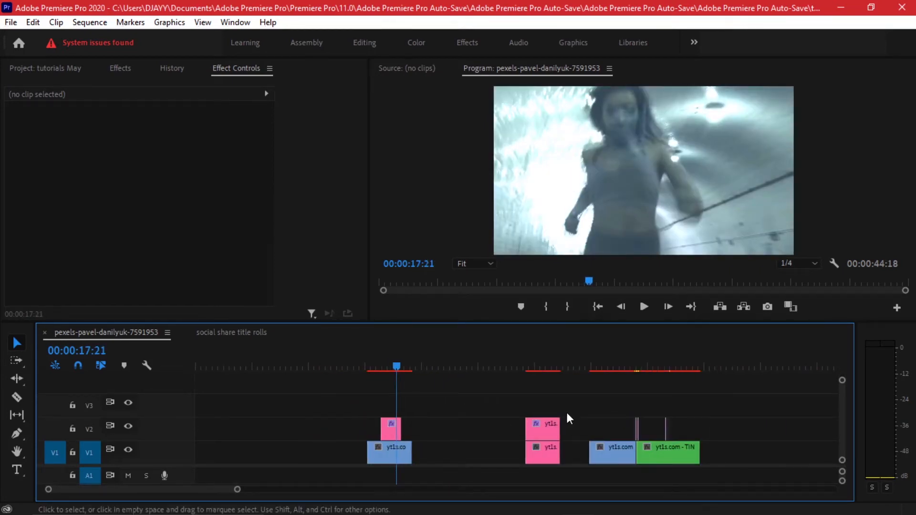
pyautogui.scroll(6, 542, 398)
pyautogui.click(487, 366)
pyautogui.moveTo(487, 366); pyautogui.dragTo(557, 377)
pyautogui.click(552, 433)
pyautogui.press('Delete')
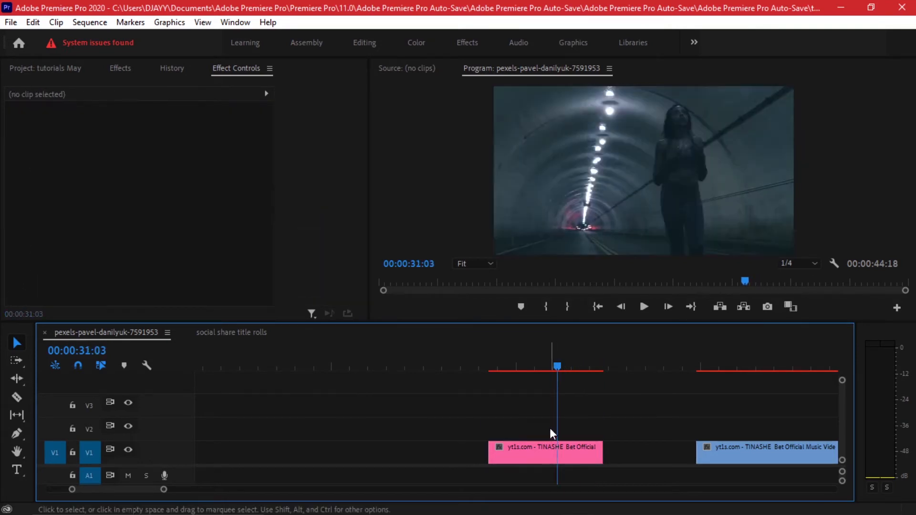
pyautogui.scroll(2, 554, 440)
pyautogui.click(554, 443)
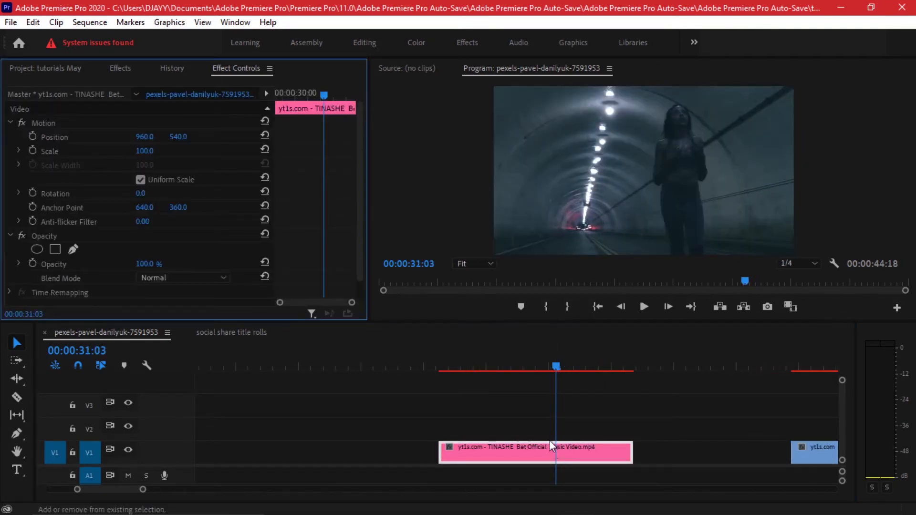
# Duplicate the pink clip on V1 onto V2 directly above it and select the copy
pyautogui.scroll(-1, 124, 221)
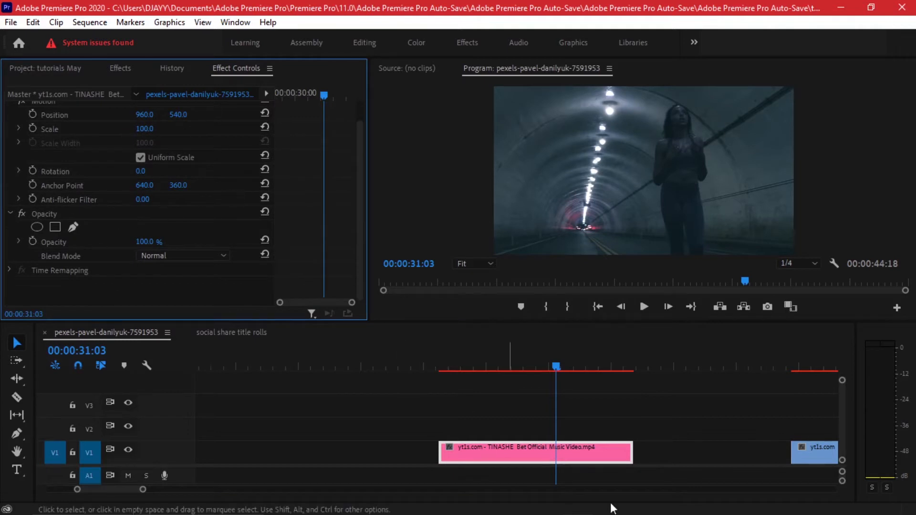
pyautogui.click(652, 388)
pyautogui.click(548, 448)
pyautogui.moveTo(540, 460); pyautogui.dragTo(540, 424)
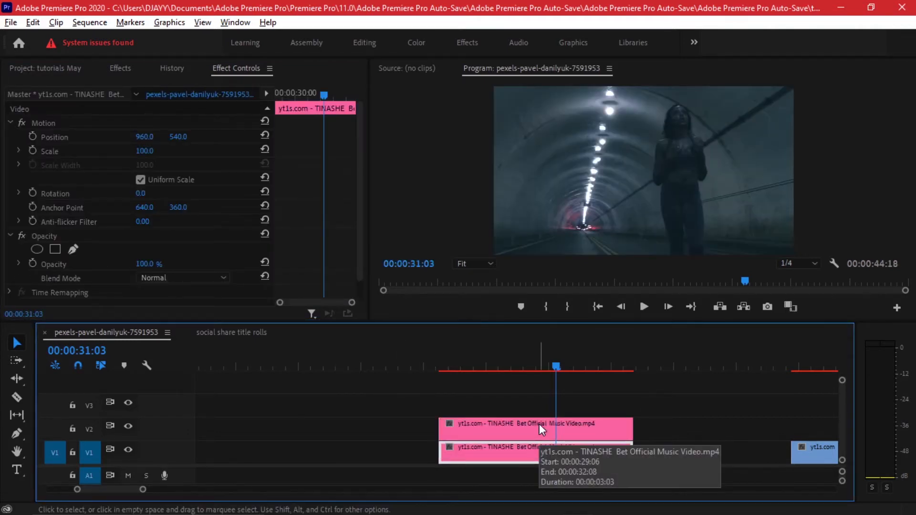
pyautogui.click(540, 425)
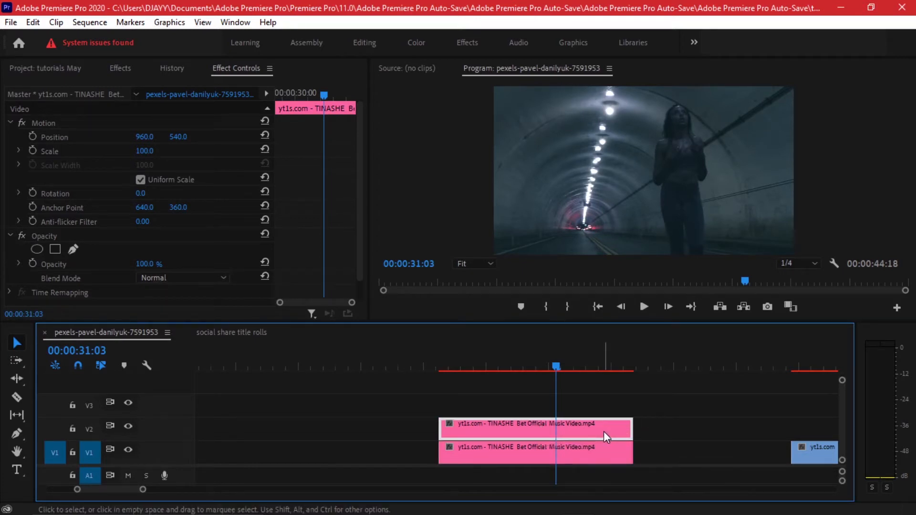
# Find the Brightness & Contrast video effect by searching for "bright" and apply it to the pink copy on V2
pyautogui.click(120, 69)
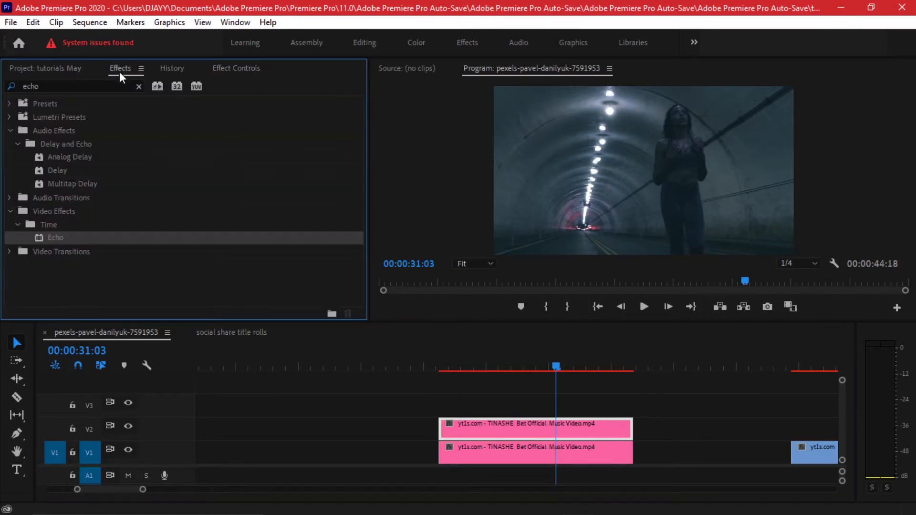
pyautogui.click(139, 86)
pyautogui.click(61, 86)
pyautogui.write('bright')
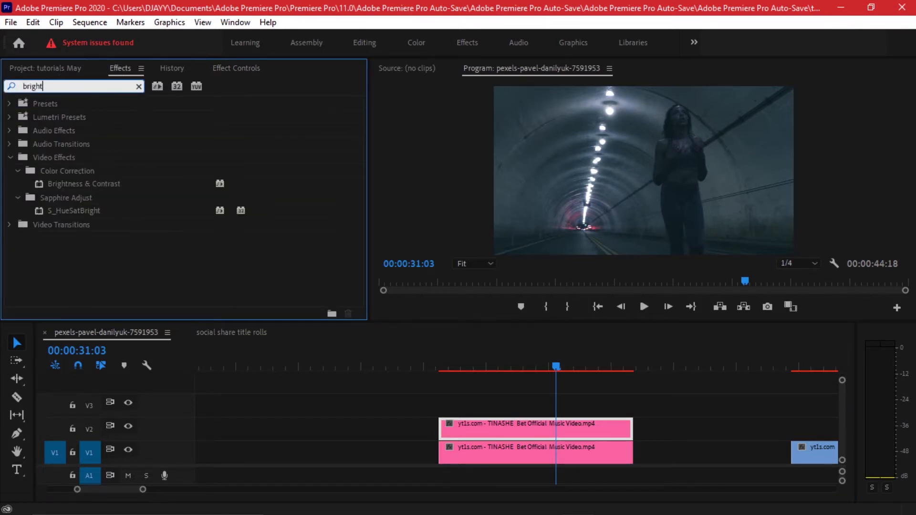
pyautogui.click(93, 185)
pyautogui.moveTo(533, 363); pyautogui.dragTo(551, 427)
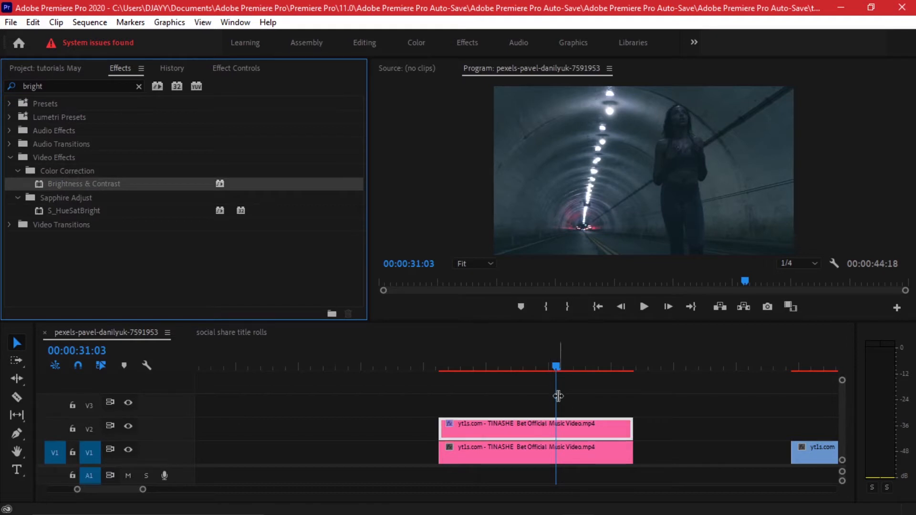
# Trim the V2 copy at both ends to run from 00:00:29:22 to about 00:00:31:08, with the playhead returned to its start
pyautogui.click(462, 365)
pyautogui.moveTo(465, 358)
pyautogui.mouseDown()
pyautogui.moveTo(495, 364)
pyautogui.moveTo(518, 350)
pyautogui.moveTo(479, 358)
pyautogui.mouseUp()
pyautogui.moveTo(429, 425); pyautogui.dragTo(479, 425)
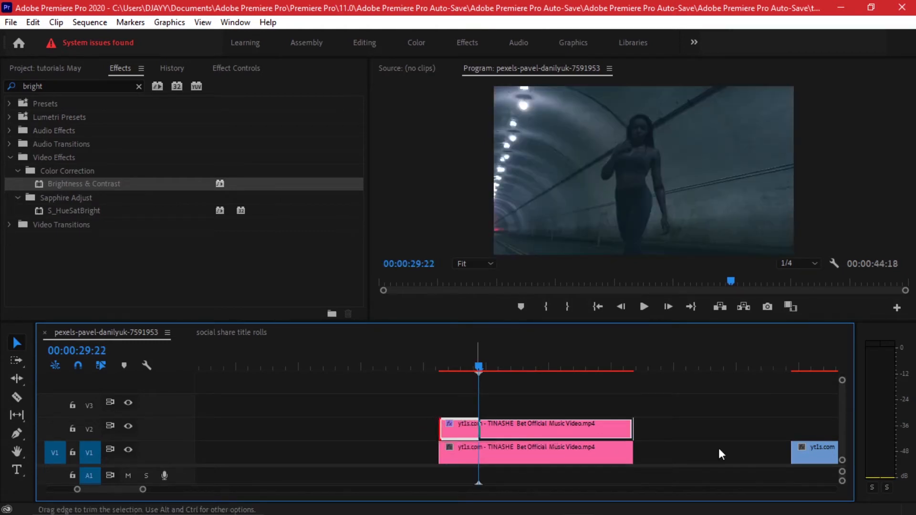
pyautogui.moveTo(600, 420); pyautogui.dragTo(568, 422)
pyautogui.moveTo(487, 366); pyautogui.dragTo(526, 368)
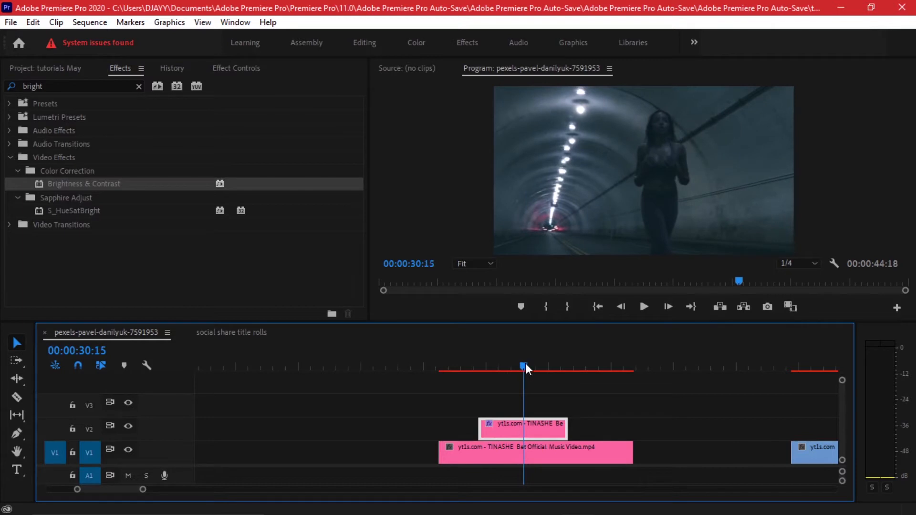
pyautogui.moveTo(526, 364); pyautogui.dragTo(479, 363)
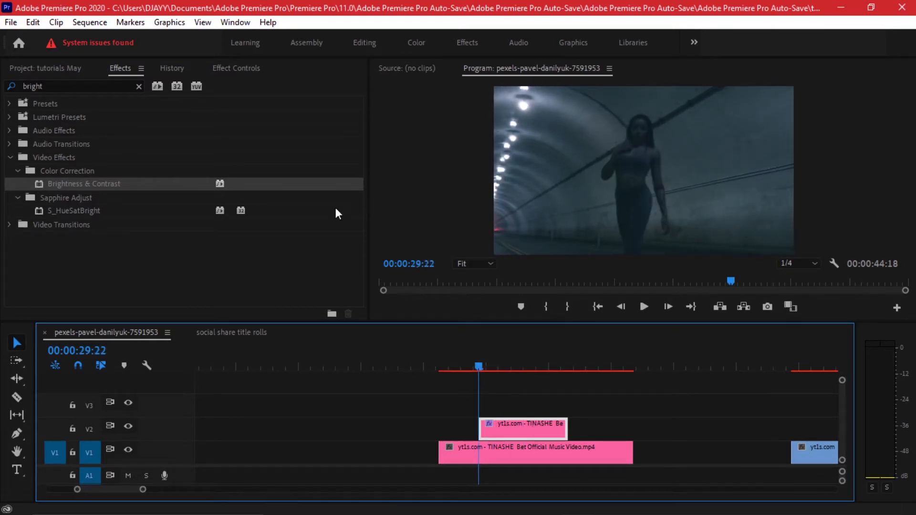
# Start Brightness keyframing on the V2 clip with 0.0 at 00:00:29:22 and set Brightness to 100 at 00:00:30:02
pyautogui.click(235, 68)
pyautogui.scroll(-3, 308, 220)
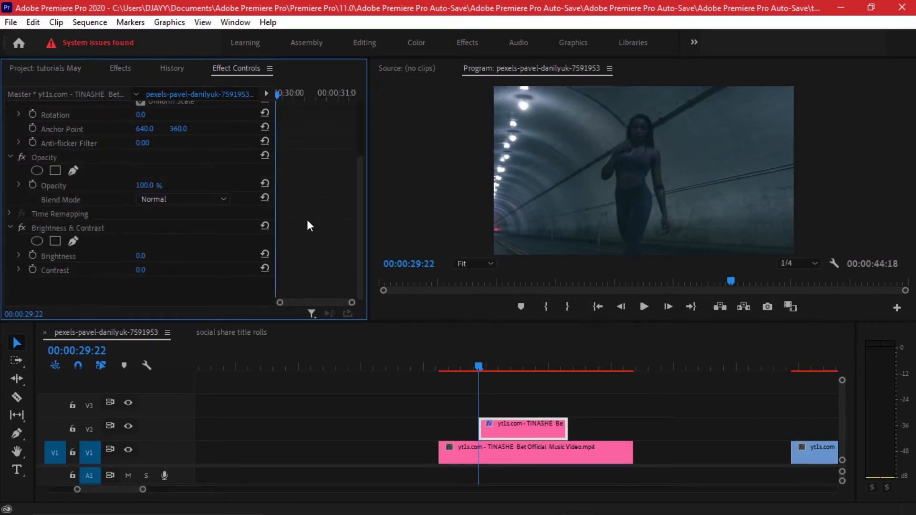
pyautogui.click(104, 230)
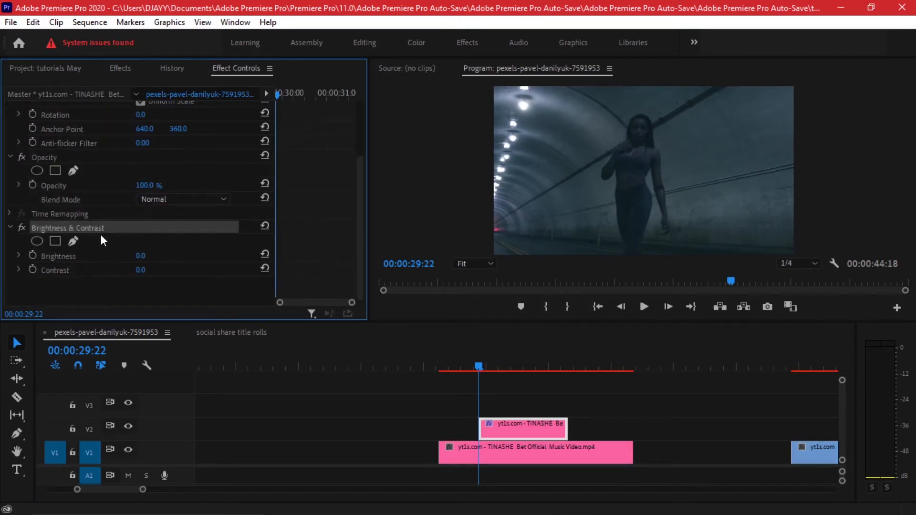
pyautogui.click(35, 253)
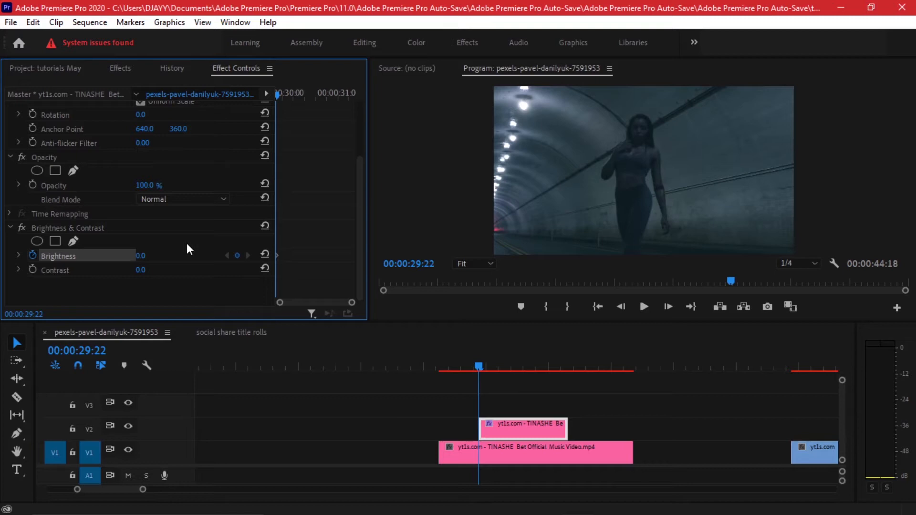
pyautogui.press('space')
pyautogui.click(141, 256)
pyautogui.write('100')
pyautogui.press('Return')
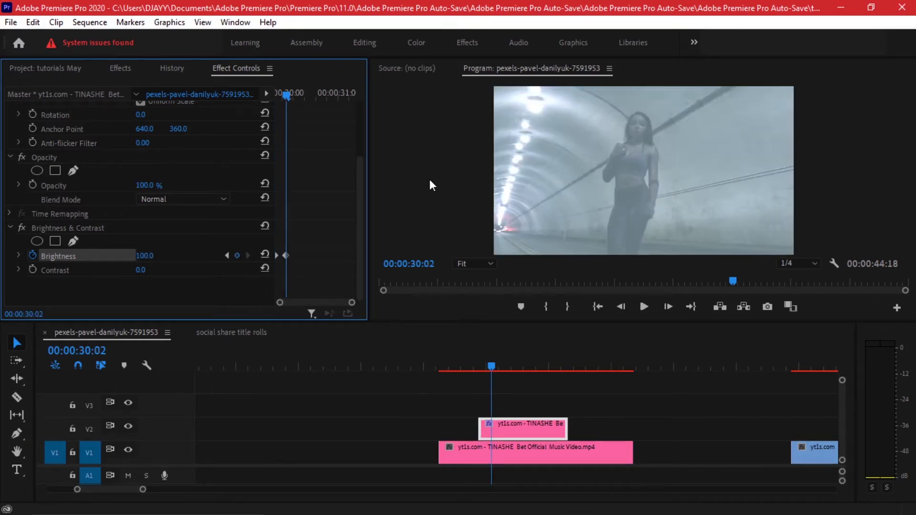
# Add a Brightness keyframe of 0 at 00:00:30:07
pyautogui.hotkey('shift', 'Right')
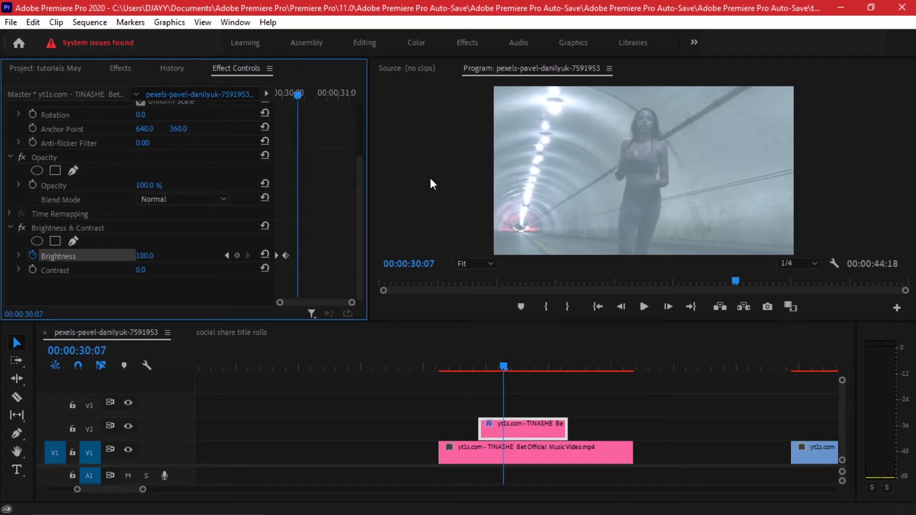
pyautogui.moveTo(148, 257); pyautogui.dragTo(53, 258)
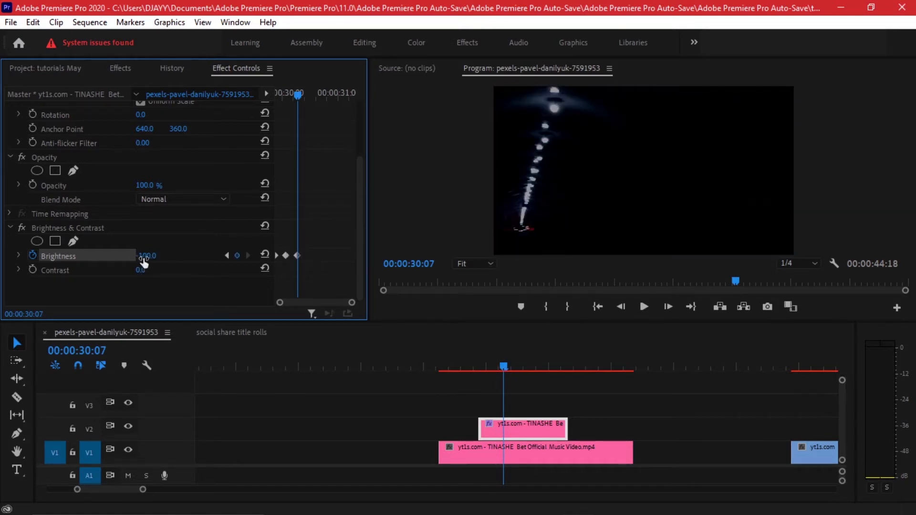
pyautogui.click(151, 256)
pyautogui.write('0')
pyautogui.press('Return')
# Add Brightness keyframes of 100 at 00:00:30:12 and 0 at 00:00:30:17
pyautogui.hotkey('shift', 'Right')
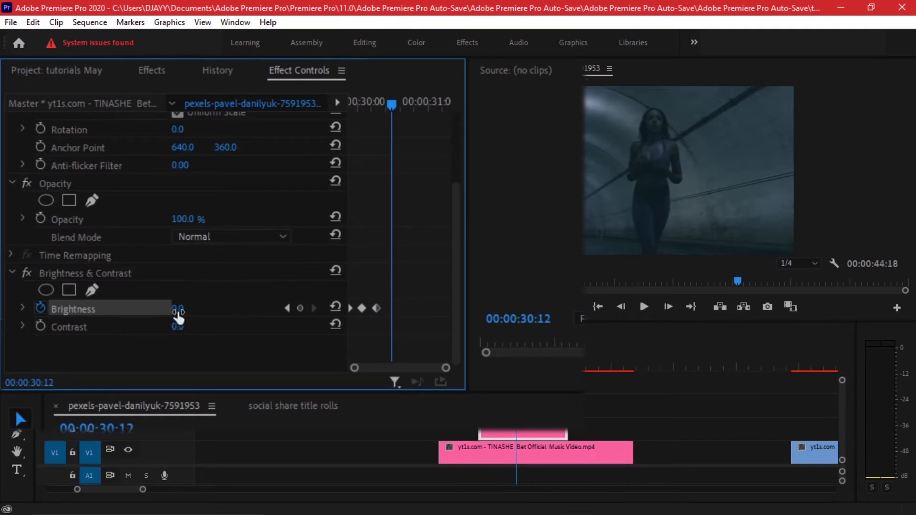
pyautogui.moveTo(178, 313); pyautogui.dragTo(198, 311)
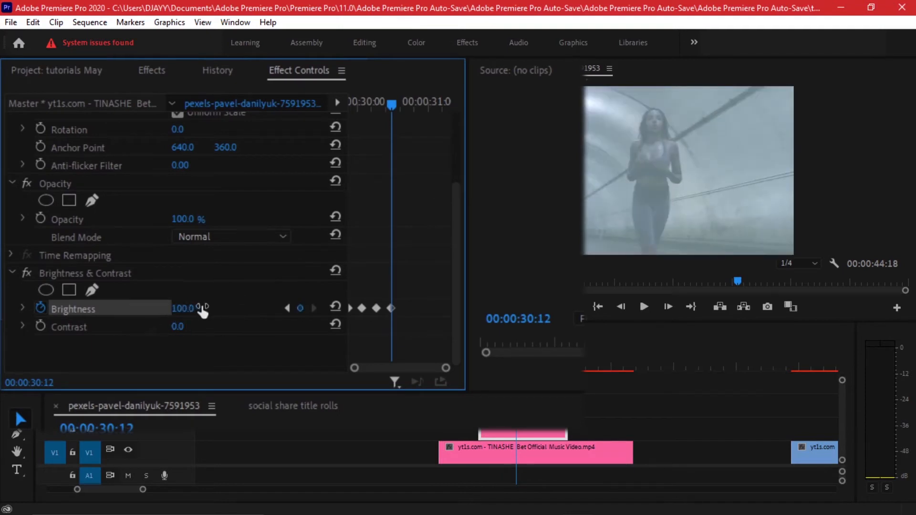
pyautogui.hotkey('shift', 'Right')
pyautogui.click(184, 309)
pyautogui.write('0')
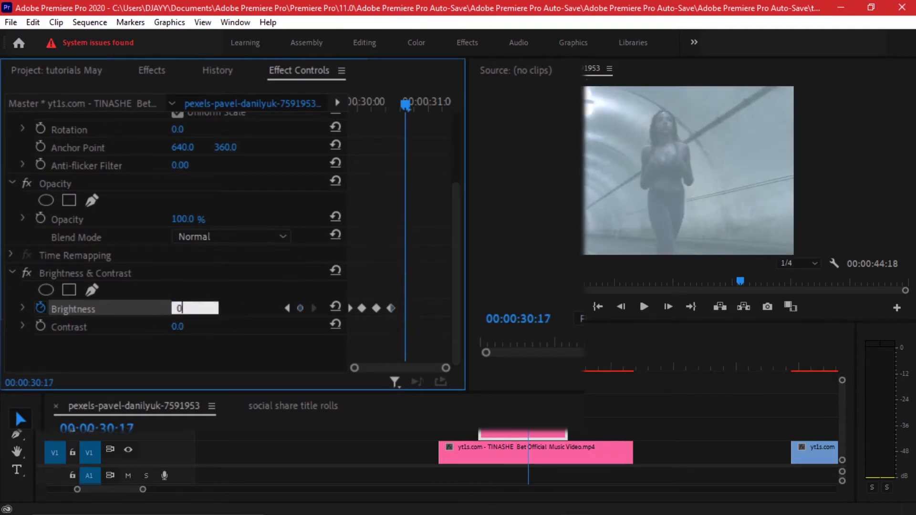
pyautogui.press('Return')
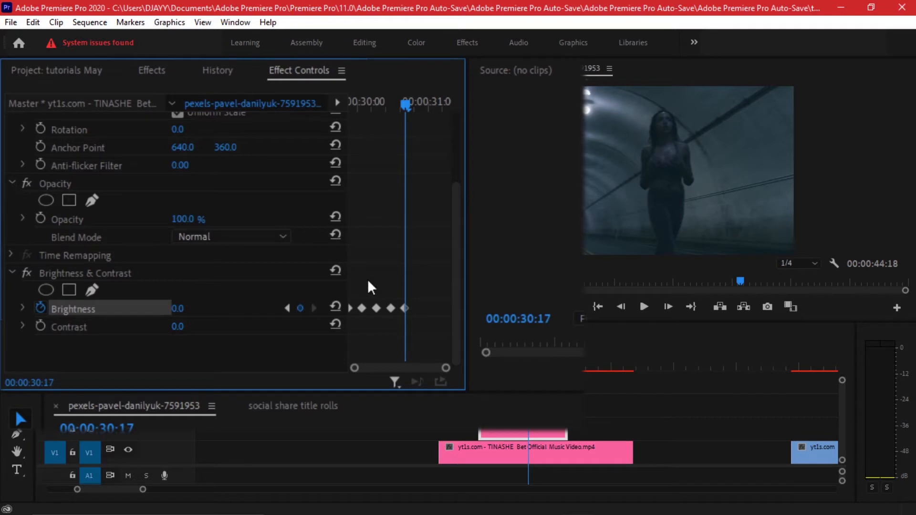
# Add a Brightness keyframe of 100 at 00:00:30:22
pyautogui.hotkey('shift', 'Right')
pyautogui.moveTo(178, 309); pyautogui.dragTo(209, 303)
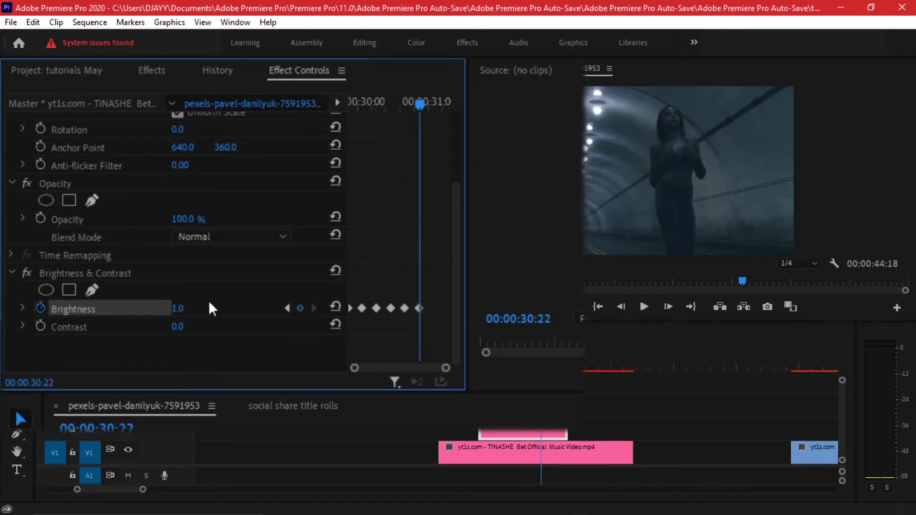
pyautogui.click(178, 309)
pyautogui.write('100')
pyautogui.press('Return')
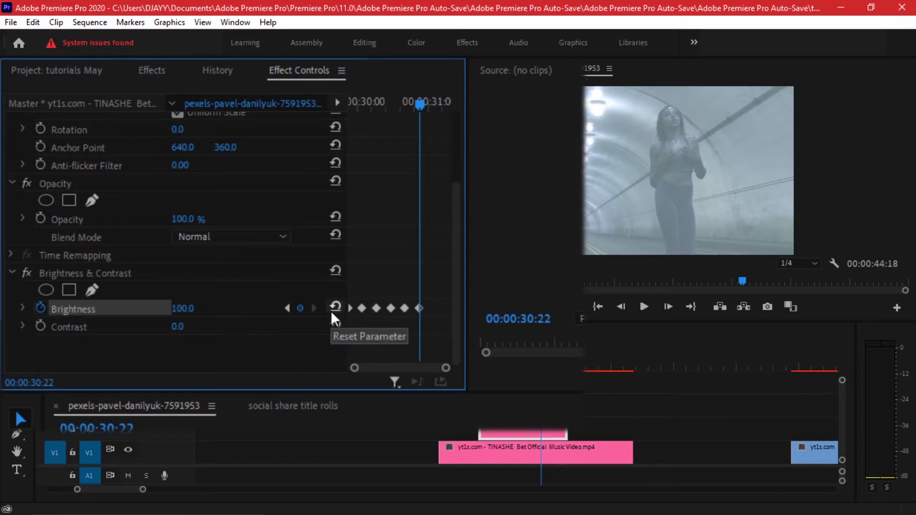
# Add a Brightness keyframe of 0 at 00:00:31:02
pyautogui.hotkey('shift', 'Right')
pyautogui.hotkey('shift', 'Right')
pyautogui.click(177, 308)
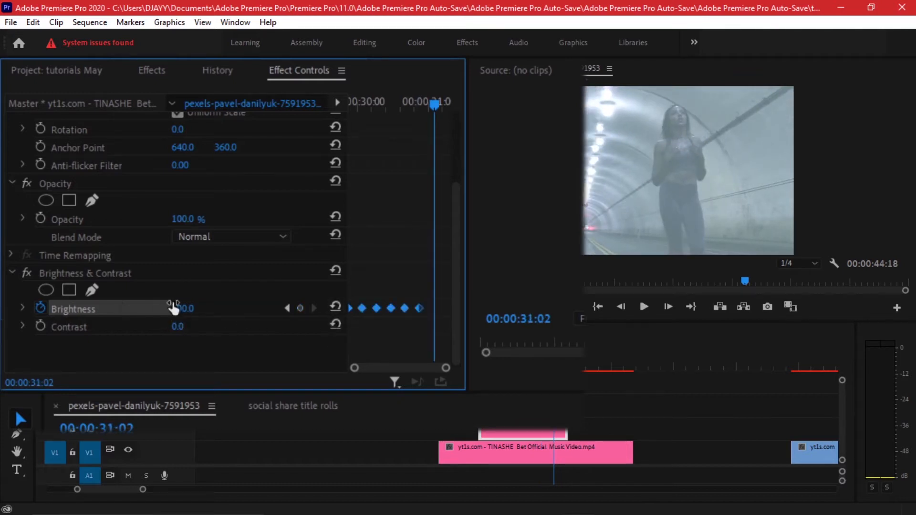
pyautogui.write('-62')
pyautogui.press('Return')
pyautogui.click(191, 308)
pyautogui.write('0')
pyautogui.press('Return')
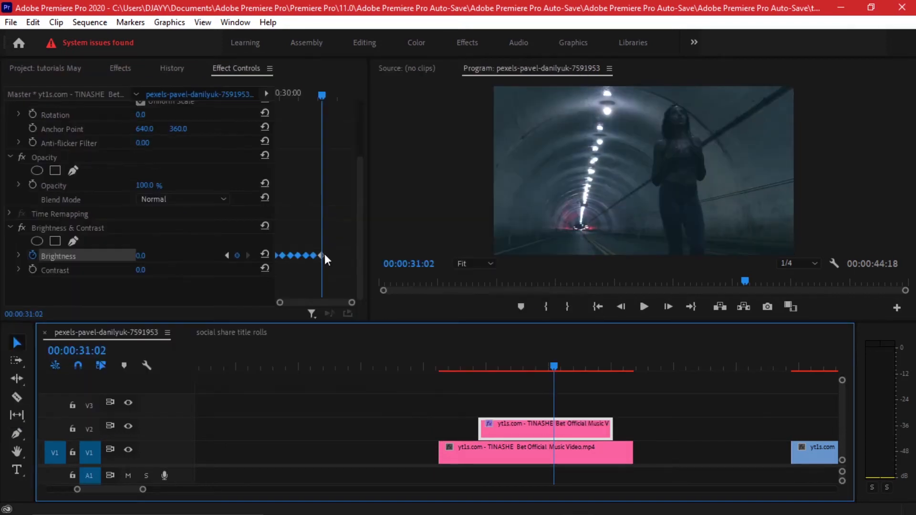
# Copy all the Brightness keyframes and paste them starting at 00:00:31:07
pyautogui.click(322, 255)
pyautogui.moveTo(327, 236); pyautogui.dragTo(256, 268)
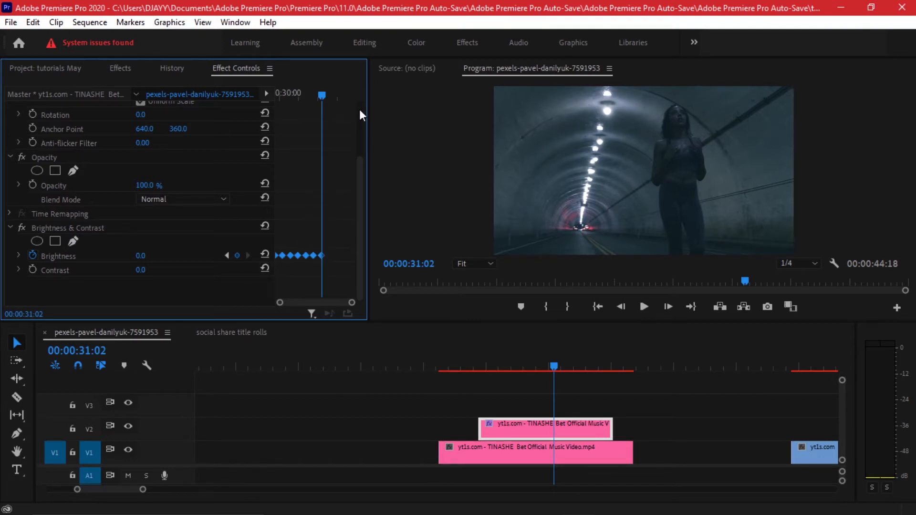
pyautogui.hotkey('shift', 'Right')
pyautogui.hotkey('ctrl', 'v')
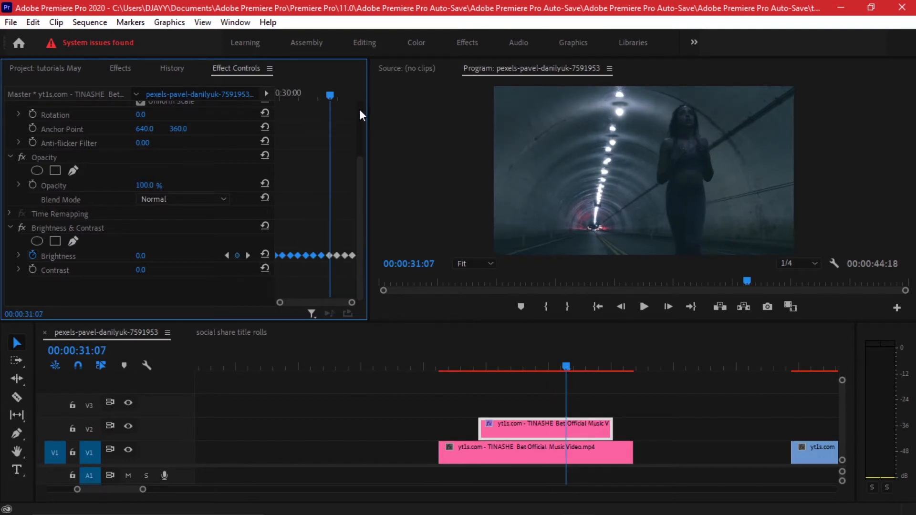
# Check the Brightness keyframes where the two sets meet and delete the redundant 0.0 keyframe at 00:00:31:07
pyautogui.moveTo(280, 303); pyautogui.dragTo(292, 302)
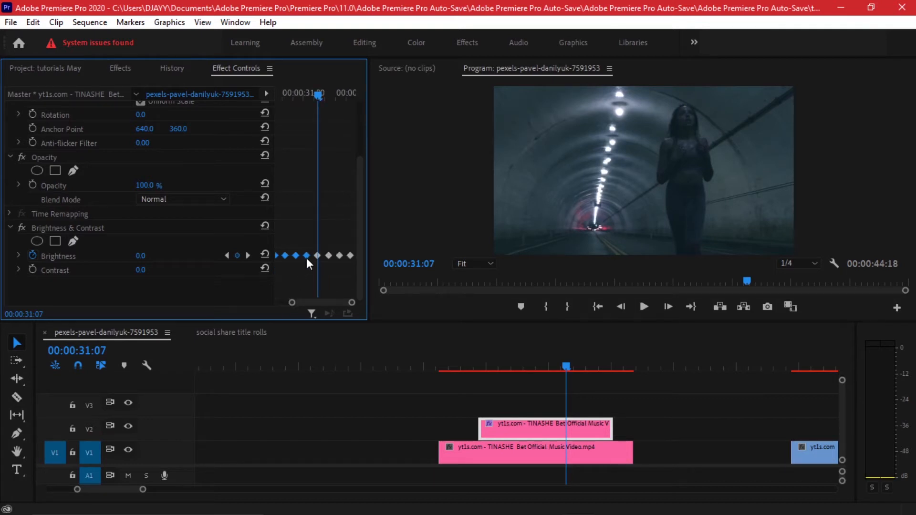
pyautogui.click(329, 255)
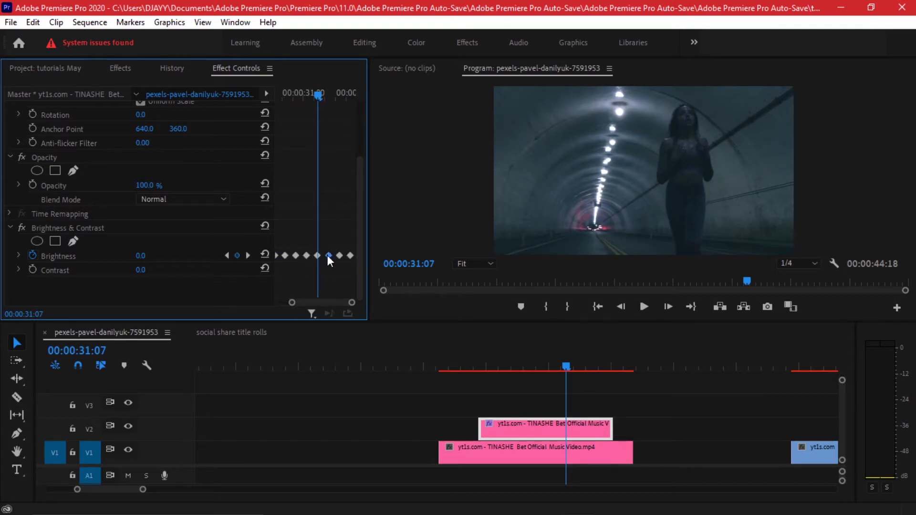
pyautogui.click(227, 256)
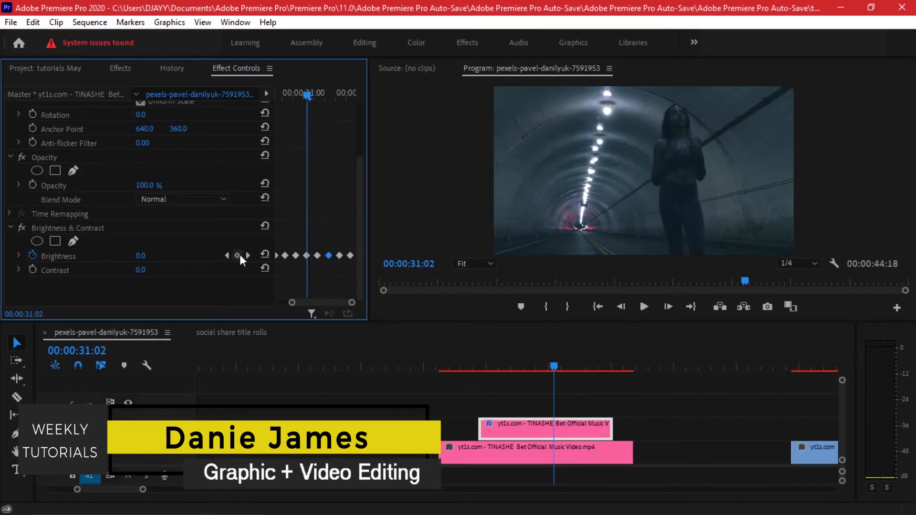
pyautogui.click(247, 256)
pyautogui.click(247, 256)
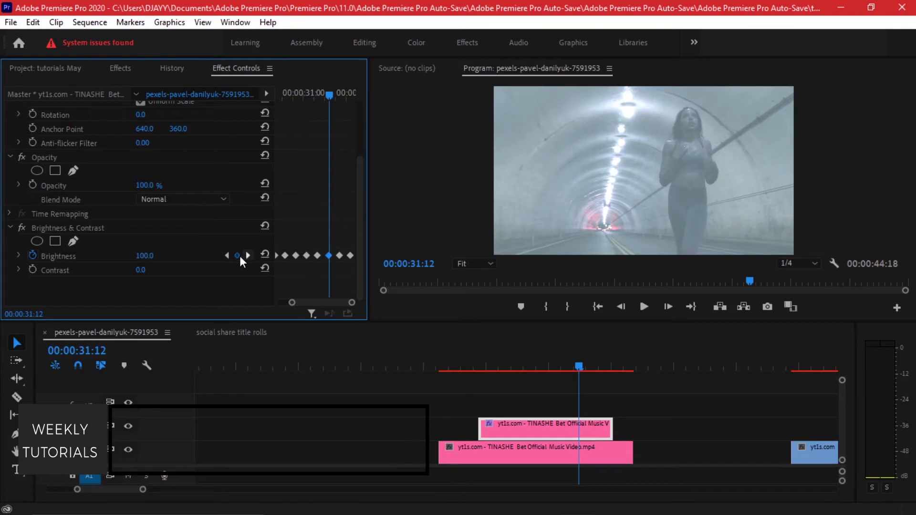
pyautogui.click(229, 256)
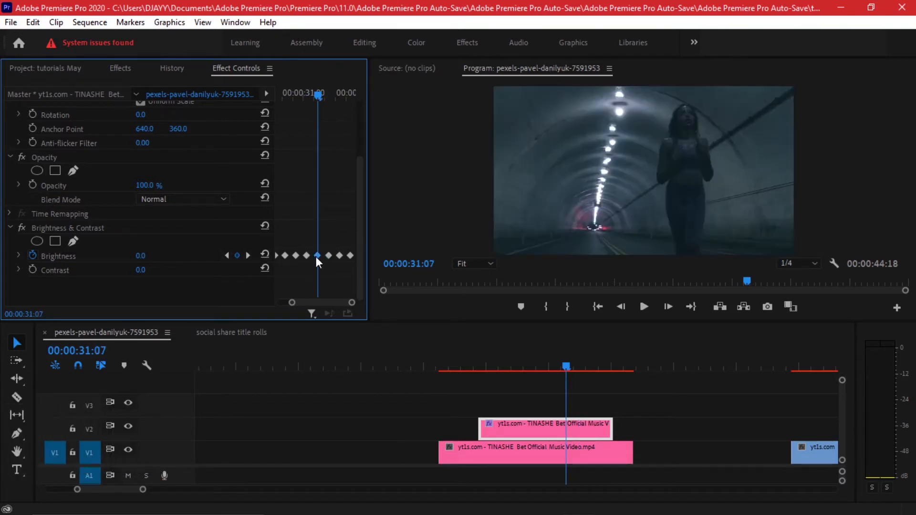
pyautogui.press('Delete')
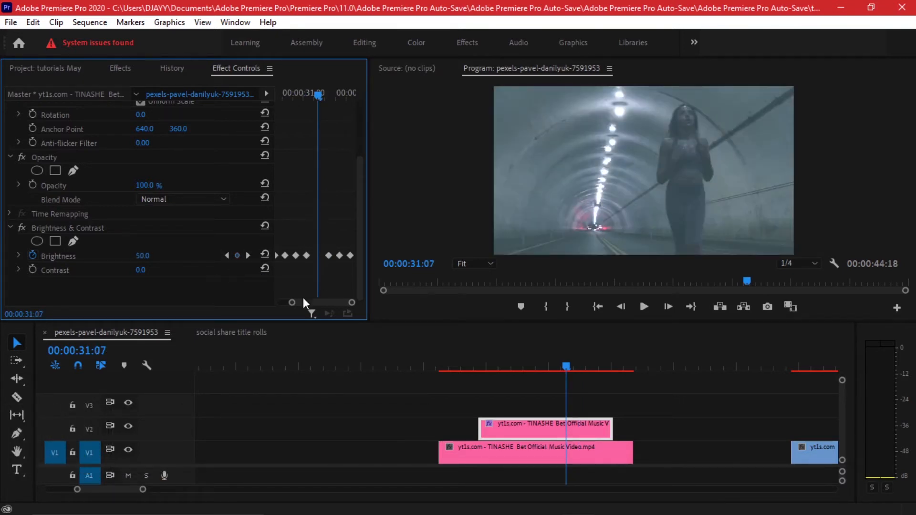
# Shift the remaining pasted Brightness keyframes earlier to close the gap after the first set
pyautogui.moveTo(292, 302); pyautogui.dragTo(280, 303)
pyautogui.moveTo(332, 242)
pyautogui.mouseDown()
pyautogui.moveTo(359, 264)
pyautogui.moveTo(339, 256)
pyautogui.mouseUp()
pyautogui.click(348, 279)
# Play back the pink clips from their start and step through frames to review the brightness flashes
pyautogui.scroll(-1, 502, 392)
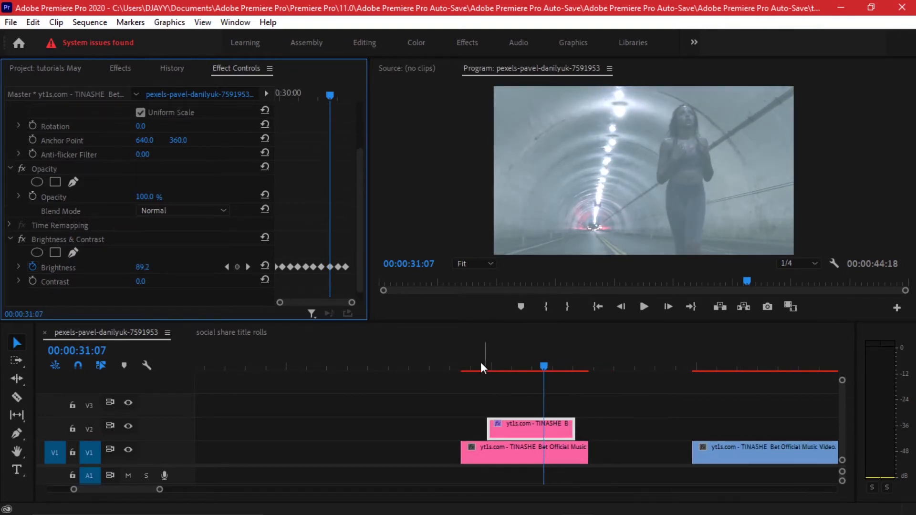
pyautogui.click(463, 363)
pyautogui.press('space')
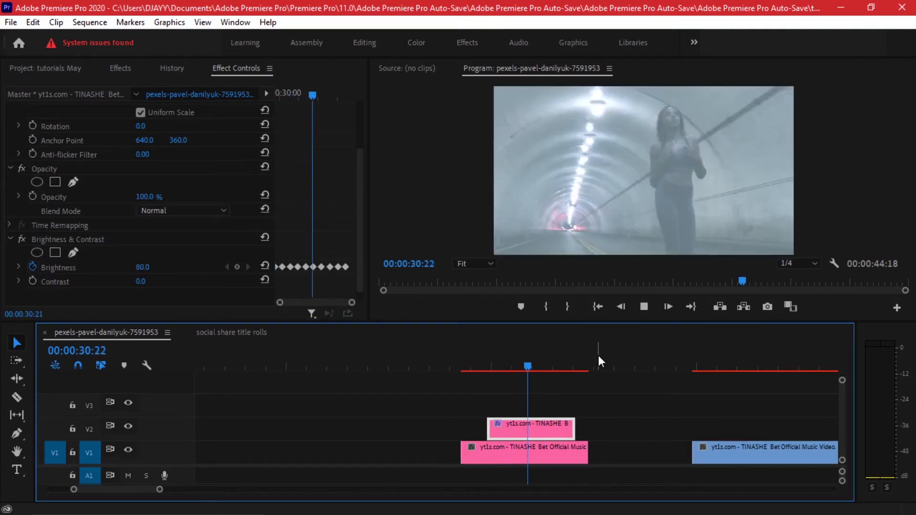
pyautogui.press('space')
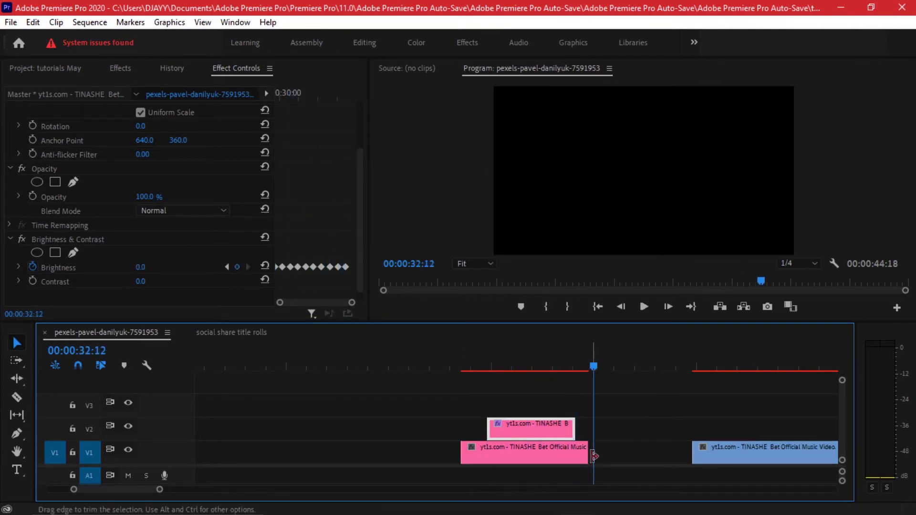
pyautogui.click(532, 354)
pyautogui.press('Left')
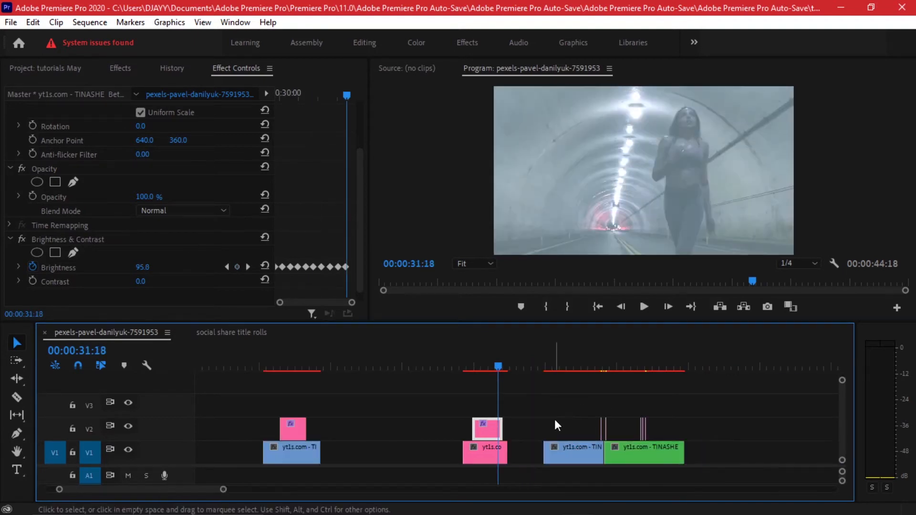
# Play back the blue clip into the green clip and park the playhead at their cut, 00:00:39:02
pyautogui.moveTo(545, 361); pyautogui.dragTo(592, 364)
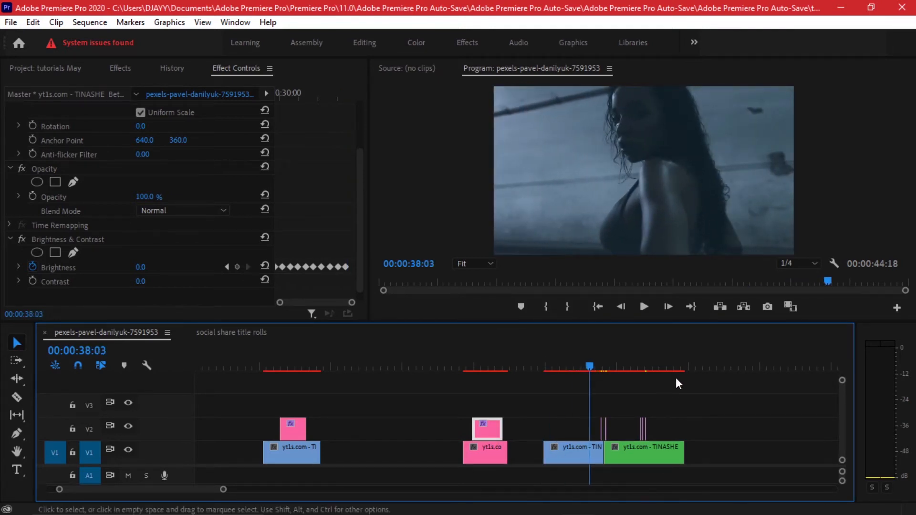
pyautogui.press('space')
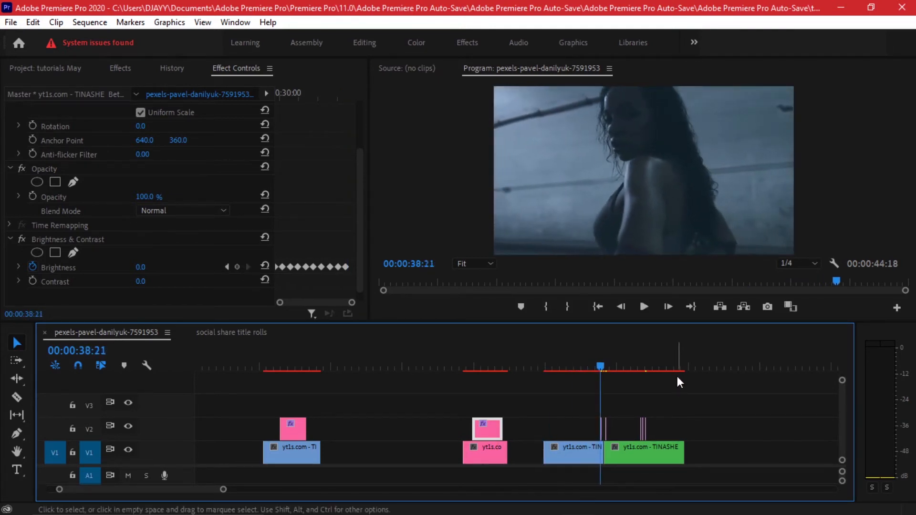
pyautogui.scroll(2, 529, 399)
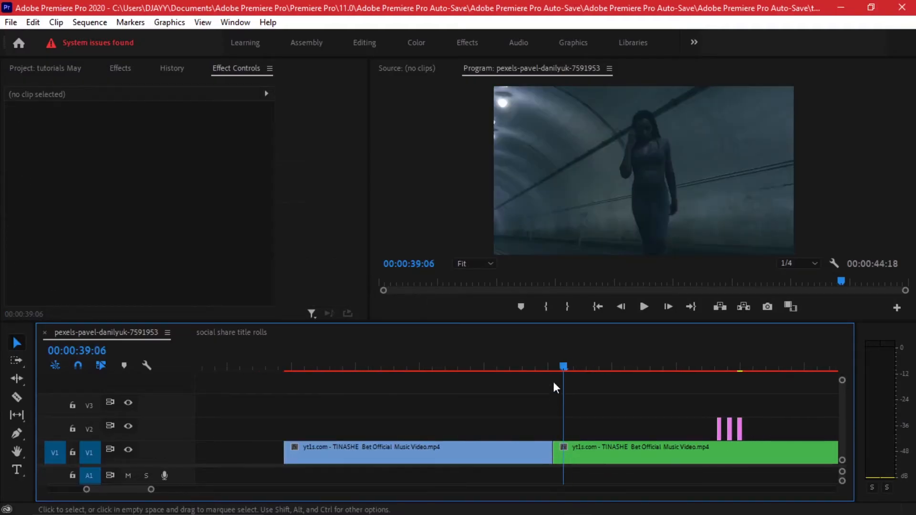
pyautogui.moveTo(565, 366)
pyautogui.mouseDown()
pyautogui.moveTo(461, 345)
pyautogui.moveTo(610, 371)
pyautogui.moveTo(568, 376)
pyautogui.moveTo(634, 361)
pyautogui.moveTo(560, 386)
pyautogui.moveTo(544, 362)
pyautogui.moveTo(555, 359)
pyautogui.mouseUp()
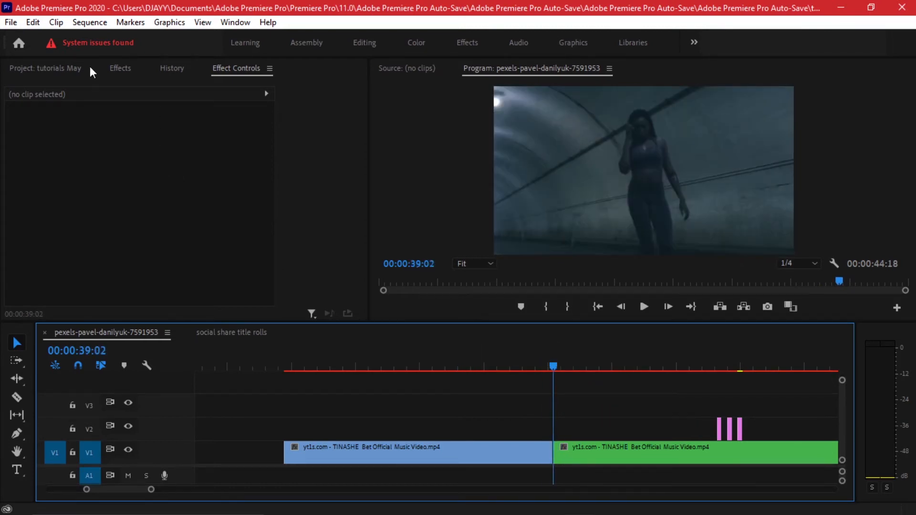
pyautogui.click(39, 70)
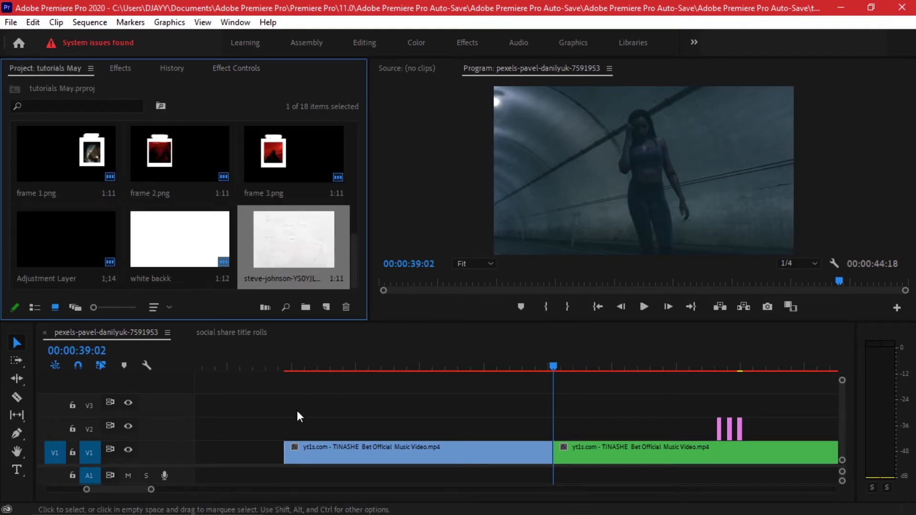
pyautogui.click(323, 309)
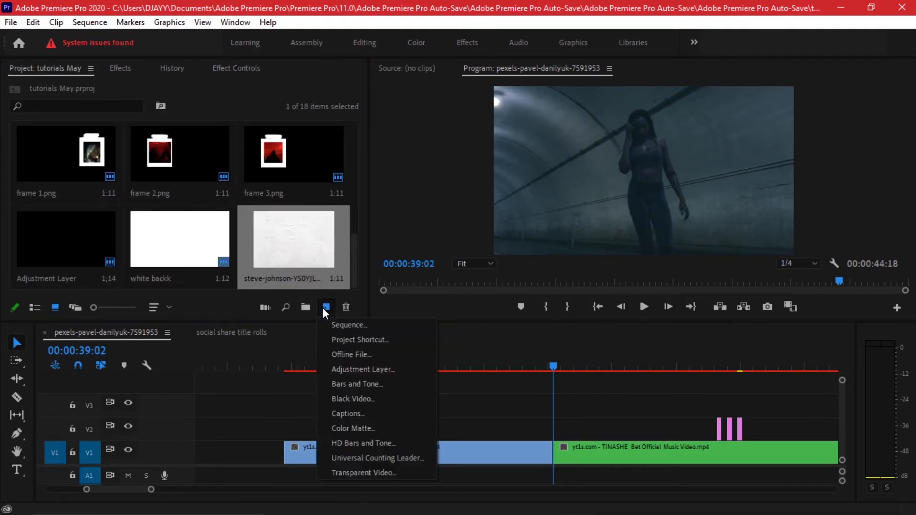
pyautogui.click(374, 429)
pyautogui.click(478, 309)
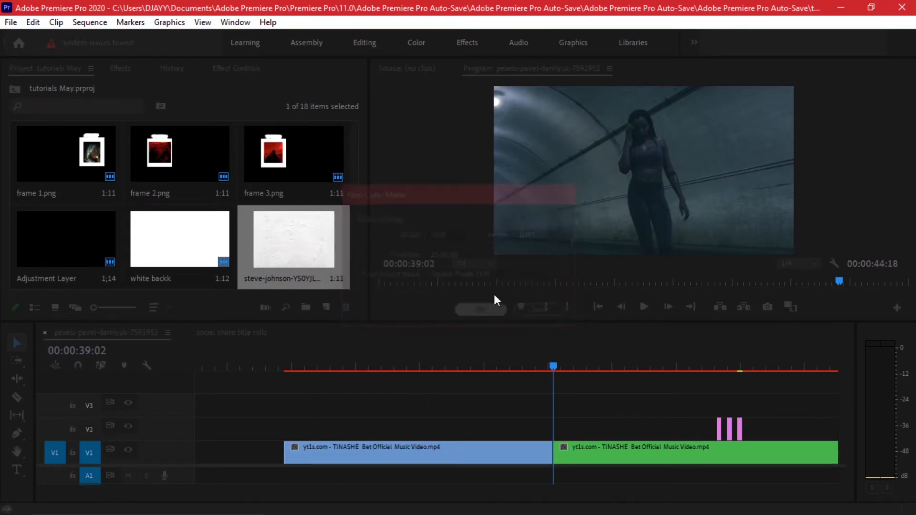
pyautogui.moveTo(644, 246); pyautogui.dragTo(585, 413)
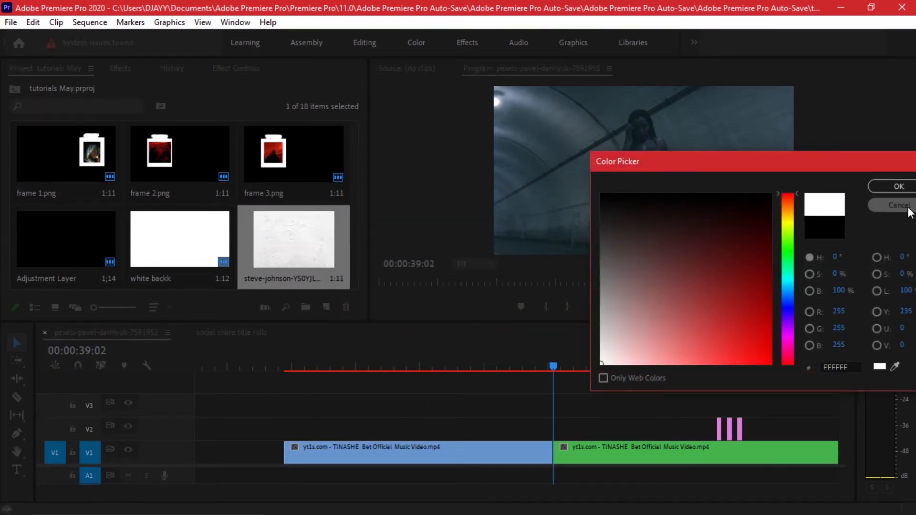
pyautogui.click(900, 187)
pyautogui.click(198, 254)
pyautogui.click(311, 235)
pyautogui.click(137, 258)
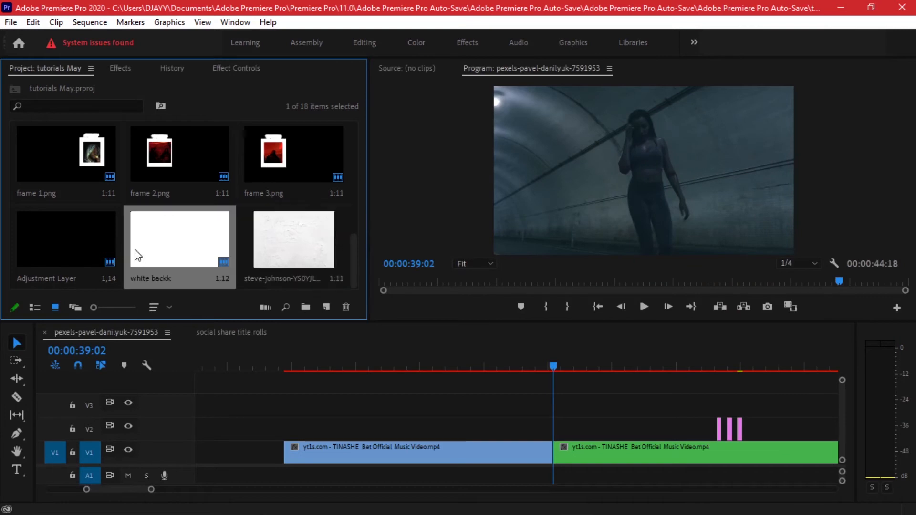
pyautogui.click(10, 22)
pyautogui.moveTo(72, 30)
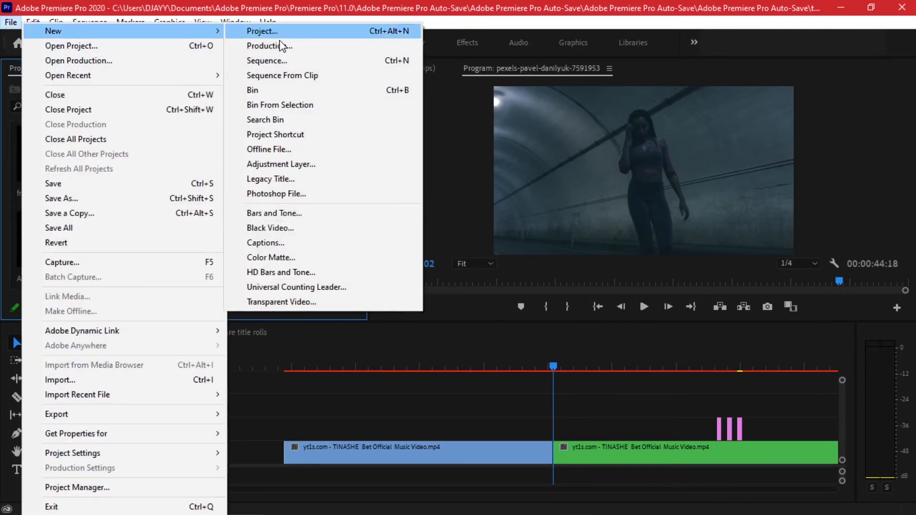
pyautogui.click(466, 208)
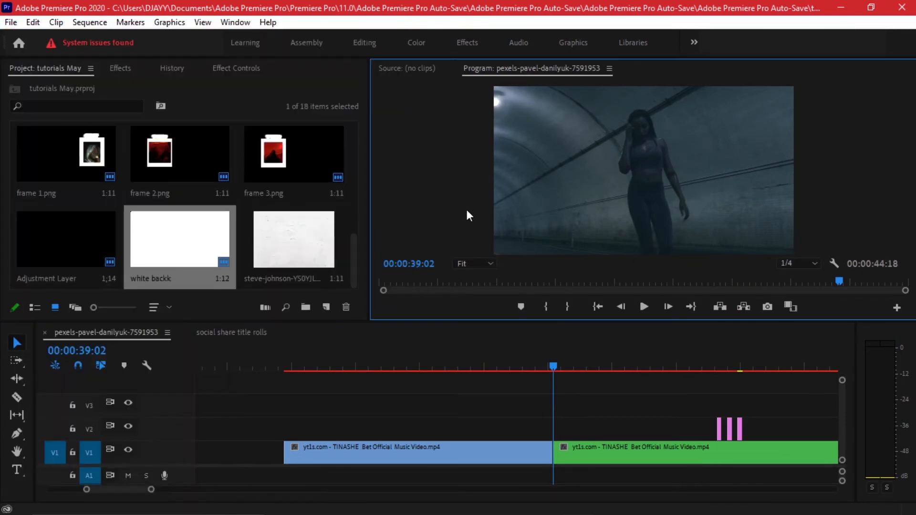
# Place the white backk matte on V2 and shift it earlier so it spans the blue and green clips' cut
pyautogui.click(196, 253)
pyautogui.moveTo(179, 260); pyautogui.dragTo(649, 429)
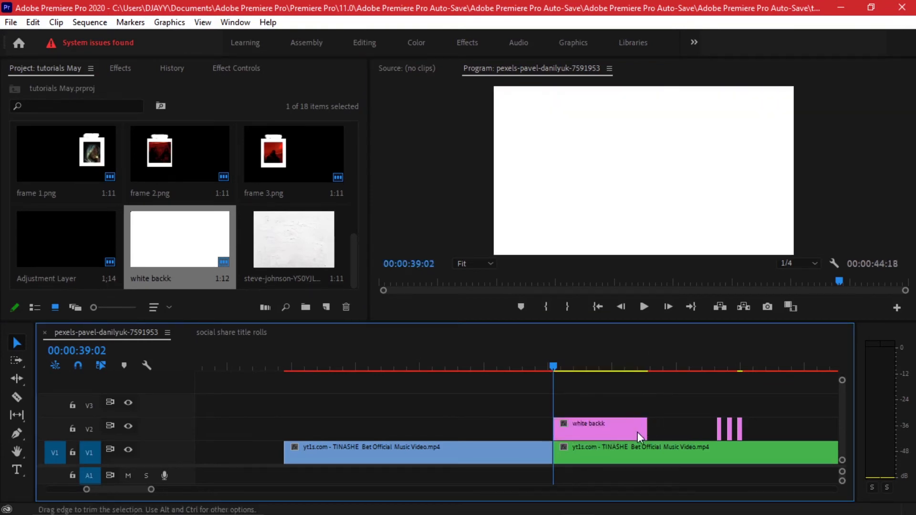
pyautogui.press('=')
pyautogui.press('=')
pyautogui.press('=')
pyautogui.moveTo(612, 431); pyautogui.dragTo(516, 433)
pyautogui.moveTo(554, 366)
pyautogui.mouseDown()
pyautogui.moveTo(543, 358)
pyautogui.moveTo(559, 364)
pyautogui.mouseUp()
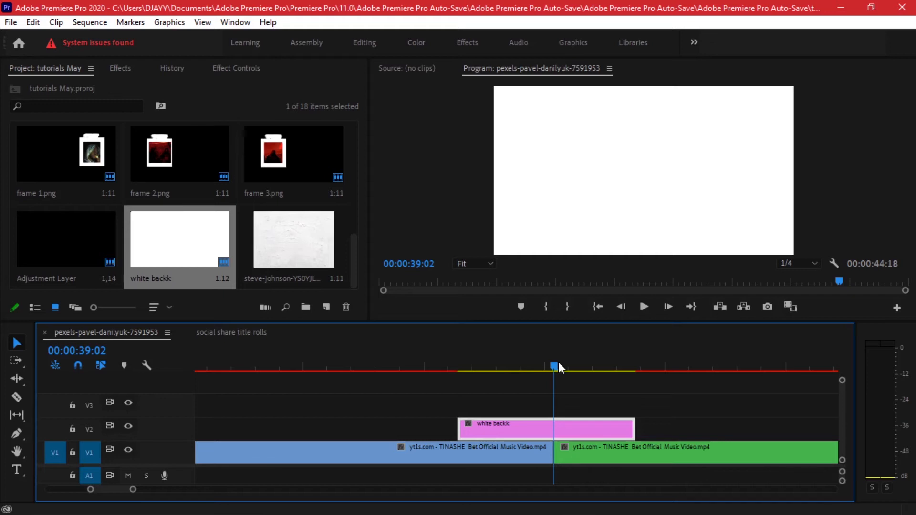
# Save the project and split the white matte on V2 at 00:00:39:04 and 00:00:39:02
pyautogui.hotkey('ctrl', 's')
pyautogui.press('Right')
pyautogui.press('Right')
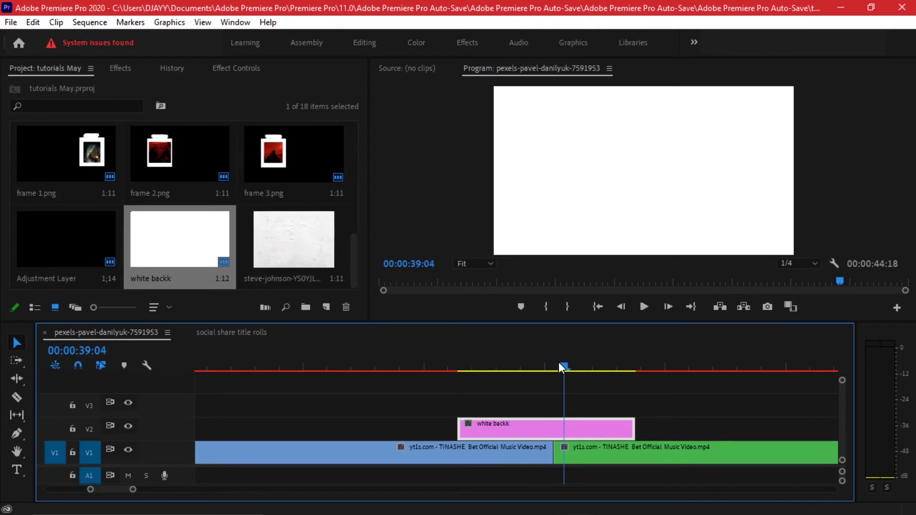
pyautogui.press('c')
pyautogui.click(565, 429)
pyautogui.press('Left')
pyautogui.press('Left')
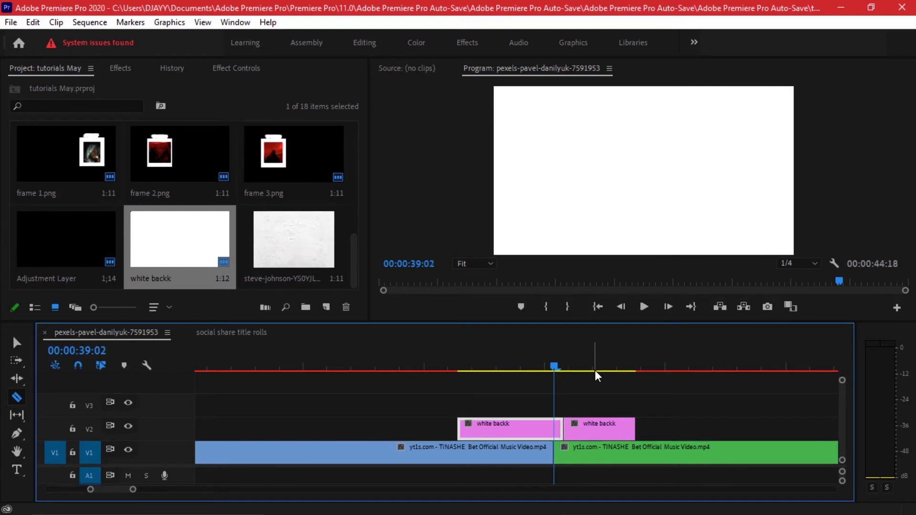
pyautogui.click(554, 429)
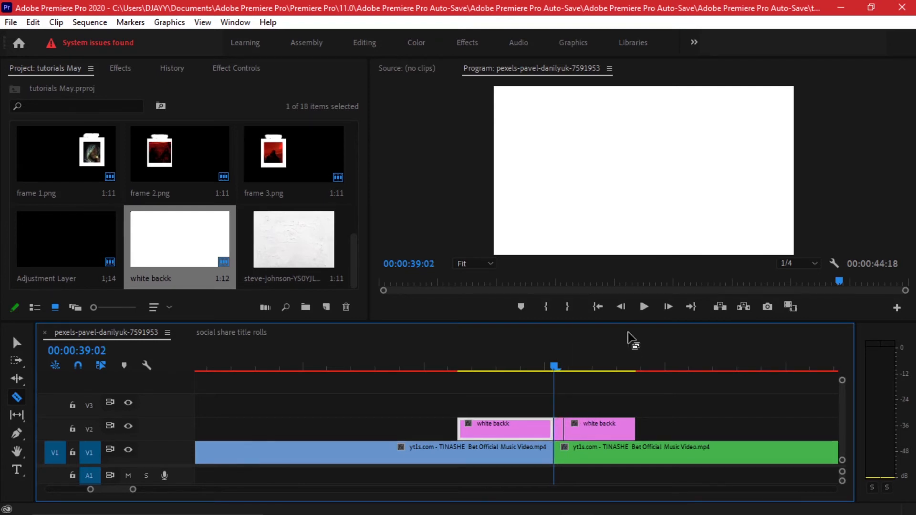
# Split the matte at two-frame intervals before the 00:00:39:02 cut, making three pieces, and delete the leftover at its start
pyautogui.press('Left')
pyautogui.press('Left')
pyautogui.click(547, 421)
pyautogui.press('=')
pyautogui.press('Left')
pyautogui.click(531, 427)
pyautogui.press('Left')
pyautogui.press('Left')
pyautogui.click(514, 428)
pyautogui.press('v')
pyautogui.click(457, 421)
pyautogui.press('Delete')
# Continue splitting the white matte into two-frame pieces after 00:00:39:04, up to 00:00:39:08
pyautogui.moveTo(554, 365); pyautogui.dragTo(563, 362)
pyautogui.press('Right')
pyautogui.press('Right')
pyautogui.press('c')
pyautogui.press('Right')
pyautogui.press('Right')
pyautogui.click(596, 424)
pyautogui.press('Right')
pyautogui.press('Right')
pyautogui.click(612, 424)
# Split the white matte at 00:00:39:10 and delete the remainder after that point
pyautogui.press('Right')
pyautogui.press('Right')
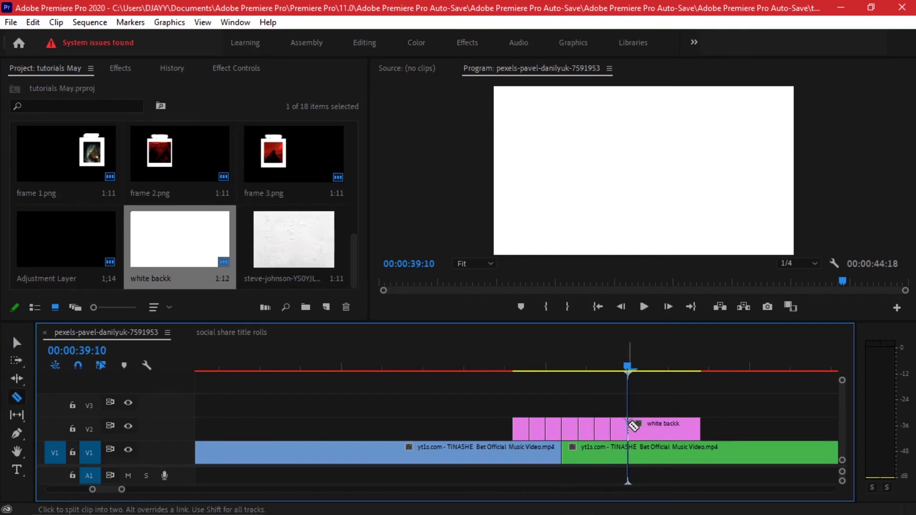
pyautogui.click(629, 428)
pyautogui.press('v')
pyautogui.click(660, 424)
pyautogui.press('Delete')
# Delete the second, fourth, sixth and seventh matte pieces, leaving three evenly spaced white pieces
pyautogui.press('=')
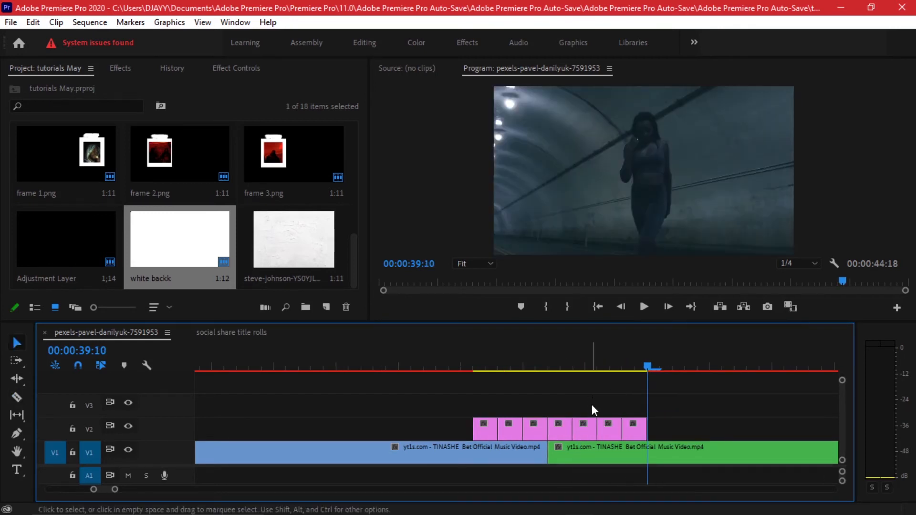
pyautogui.click(512, 427)
pyautogui.press('Delete')
pyautogui.click(565, 431)
pyautogui.press('Delete')
pyautogui.moveTo(606, 408); pyautogui.dragTo(629, 422)
pyautogui.press('Delete')
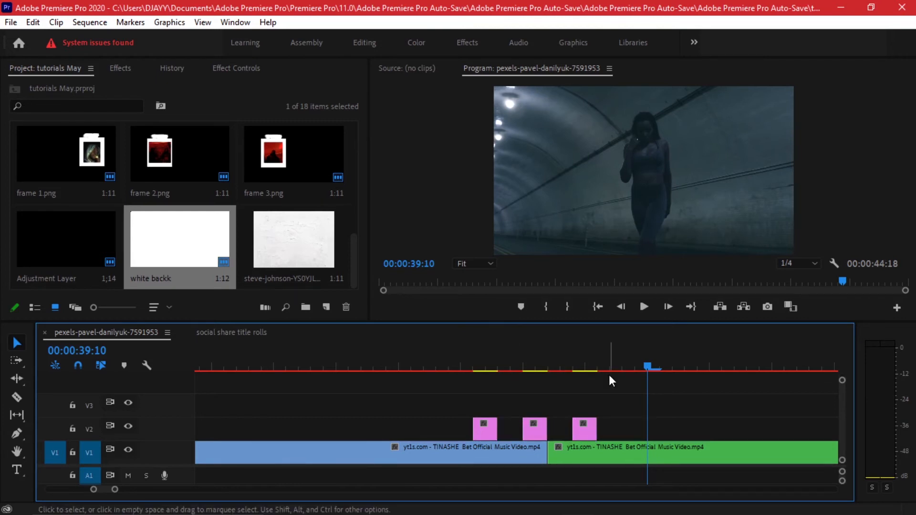
# Shift the three white pieces one frame later so the middle one straddles the cut at 00:00:39:02
pyautogui.moveTo(622, 403); pyautogui.dragTo(474, 439)
pyautogui.click(549, 367)
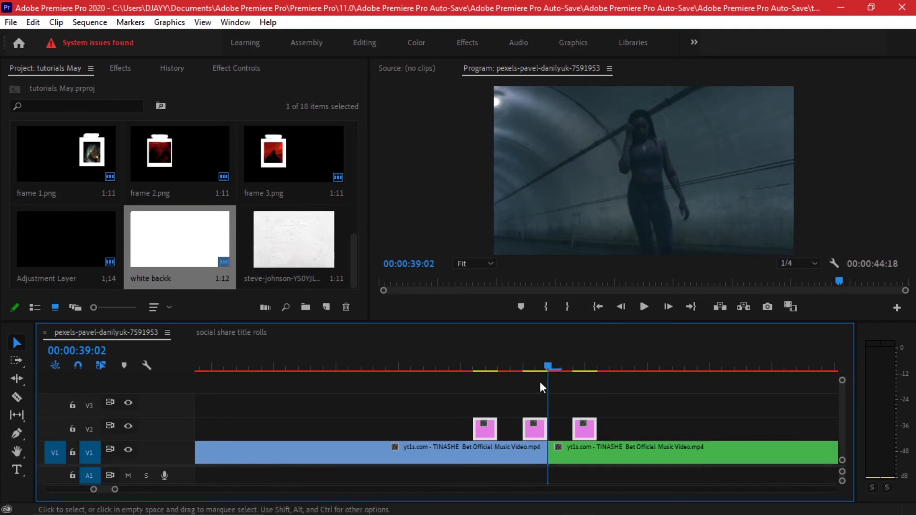
pyautogui.click(596, 395)
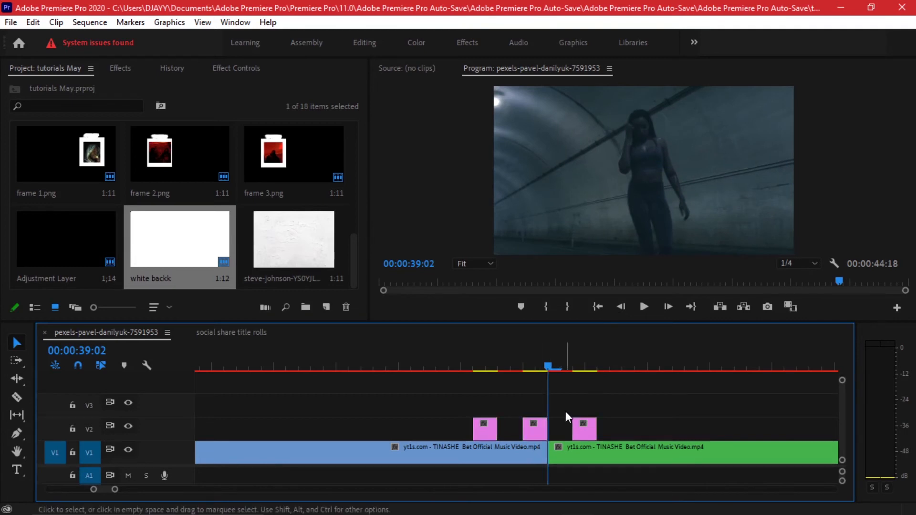
pyautogui.click(540, 432)
pyautogui.moveTo(540, 432); pyautogui.dragTo(561, 433)
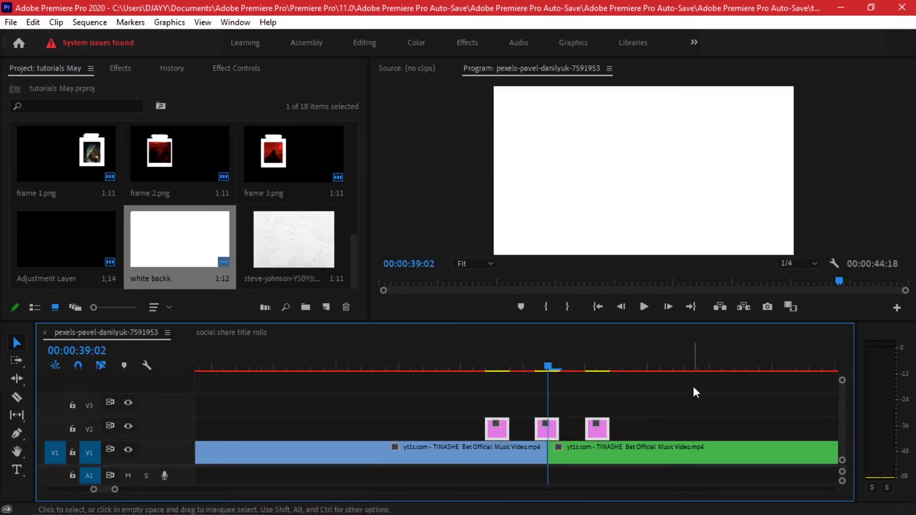
pyautogui.click(662, 400)
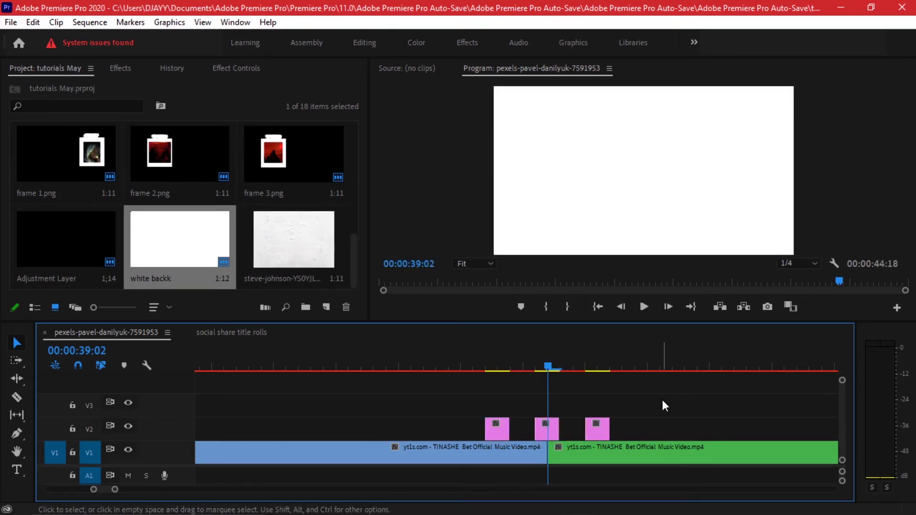
# Step through the frames around the 00:00:39:02 cut and play back the white flashes
pyautogui.moveTo(547, 369)
pyautogui.mouseDown()
pyautogui.moveTo(529, 356)
pyautogui.moveTo(541, 357)
pyautogui.mouseUp()
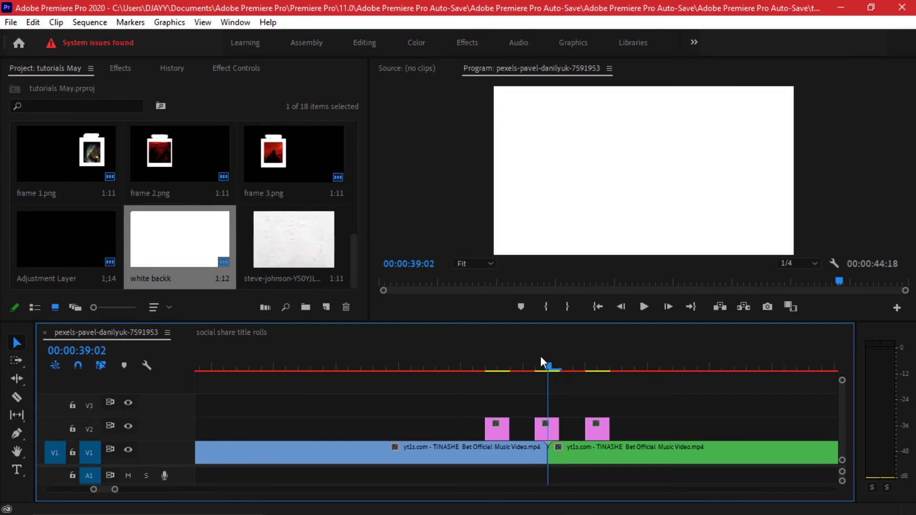
pyautogui.press('Left')
pyautogui.press('Right')
pyautogui.press('Right')
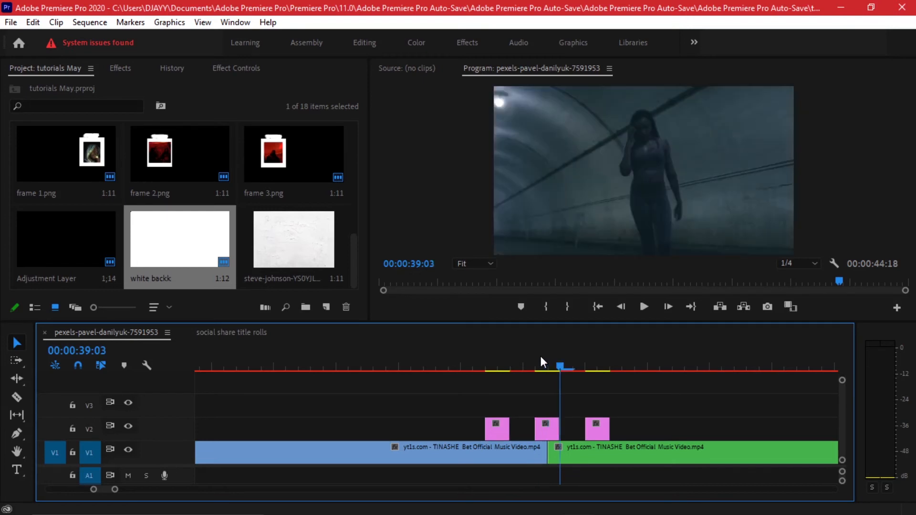
pyautogui.moveTo(549, 359); pyautogui.dragTo(549, 388)
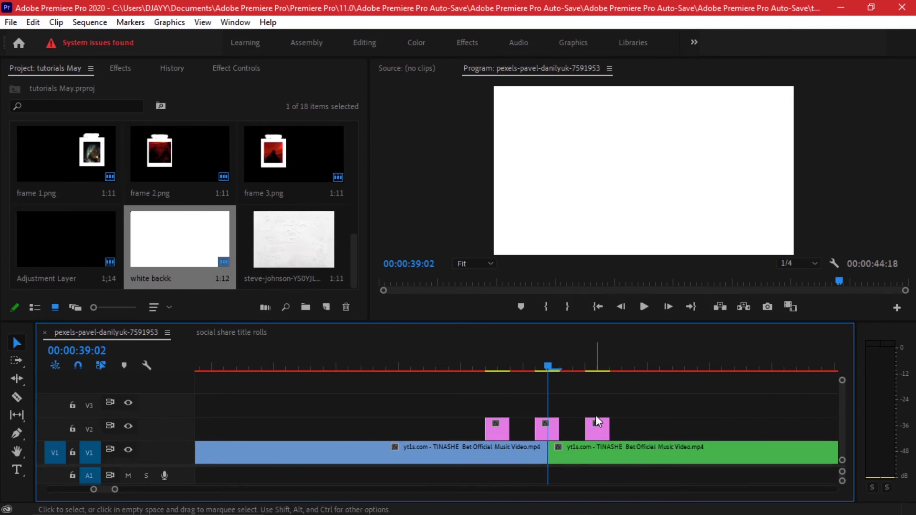
pyautogui.scroll(-6, 596, 415)
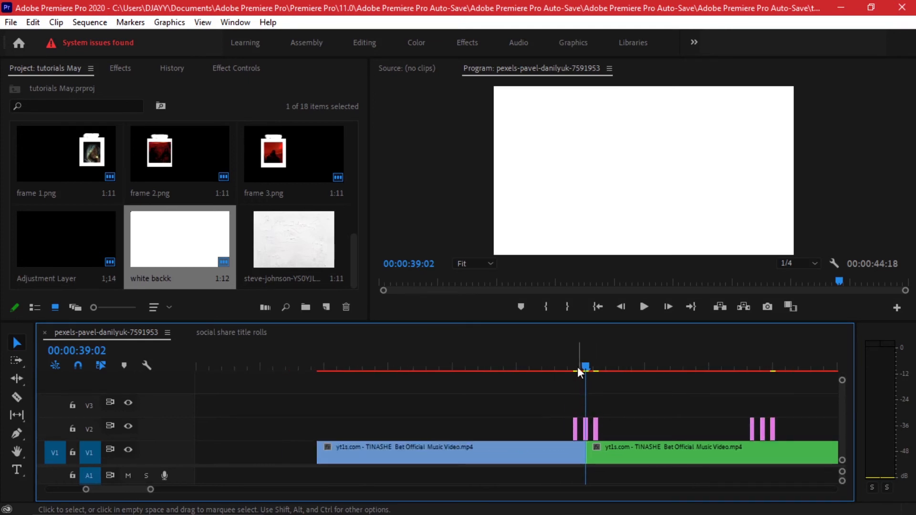
pyautogui.click(531, 348)
pyautogui.press('space')
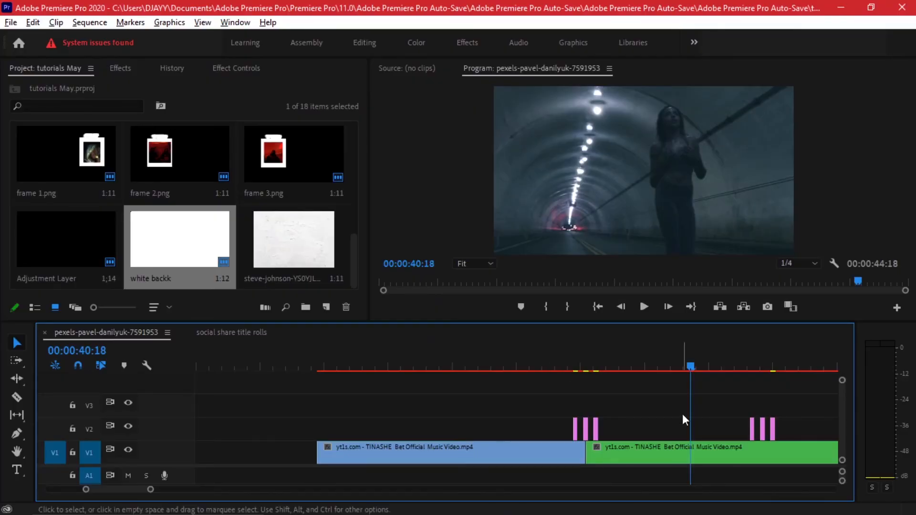
# Scrub around 00:00:41:08 and delete the three old white pieces above the green clip
pyautogui.click(583, 357)
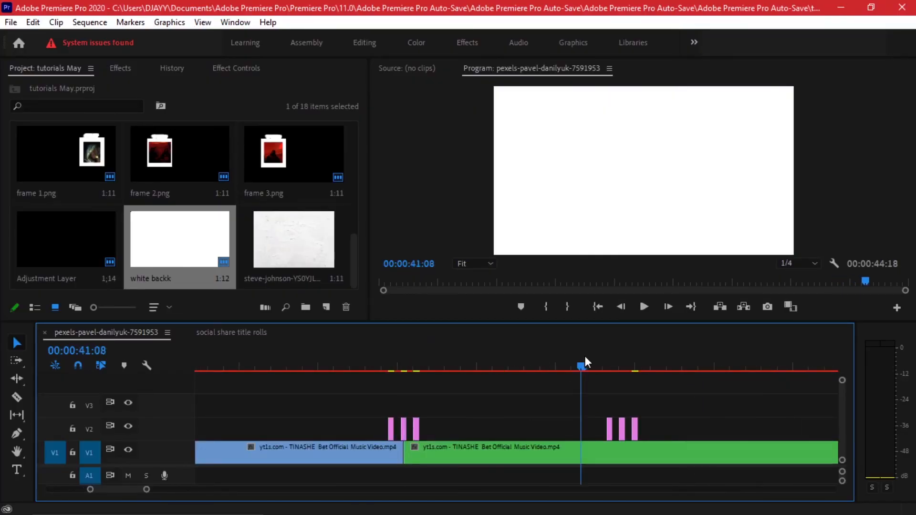
pyautogui.moveTo(583, 362); pyautogui.dragTo(565, 363)
pyautogui.moveTo(565, 364); pyautogui.dragTo(599, 368)
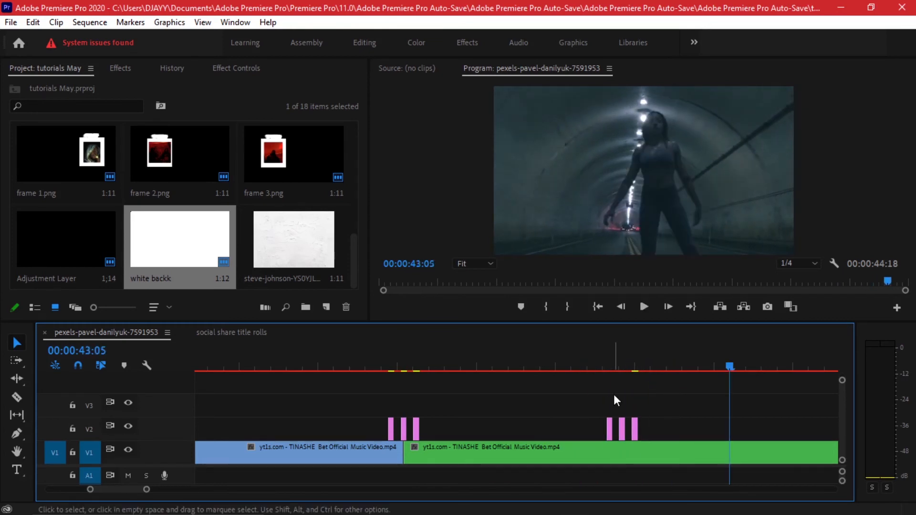
pyautogui.moveTo(644, 403); pyautogui.dragTo(590, 433)
pyautogui.press('Delete')
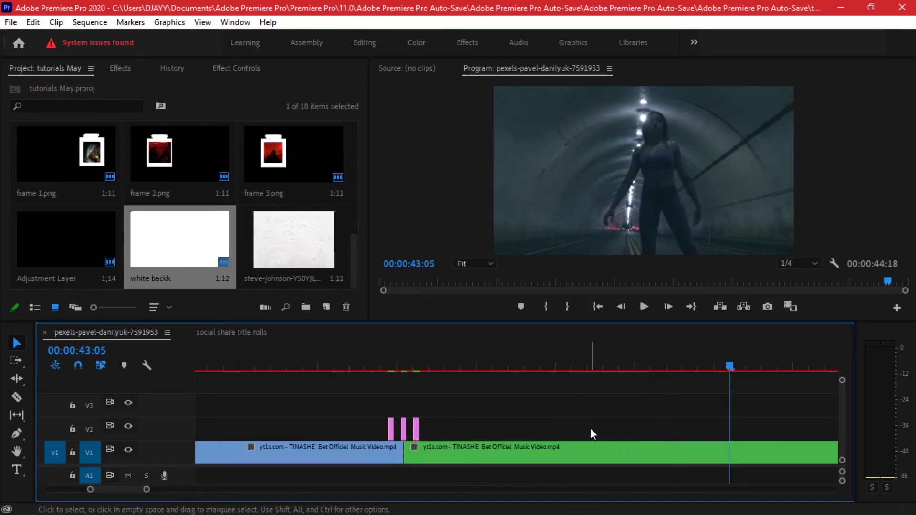
# Place another copy of the white backk matte on V2 above the middle of the green clip
pyautogui.click(600, 367)
pyautogui.moveTo(202, 247); pyautogui.dragTo(576, 425)
pyautogui.press('=')
# Split the new matte into three two-frame pieces ending at 00:00:41:16 and delete the remainder
pyautogui.click(576, 367)
pyautogui.moveTo(577, 367); pyautogui.dragTo(585, 371)
pyautogui.press('c')
pyautogui.click(587, 428)
pyautogui.press('Right')
pyautogui.press('Right')
pyautogui.click(598, 427)
pyautogui.press('Right')
pyautogui.press('Right')
pyautogui.click(608, 426)
pyautogui.press('v')
pyautogui.click(640, 430)
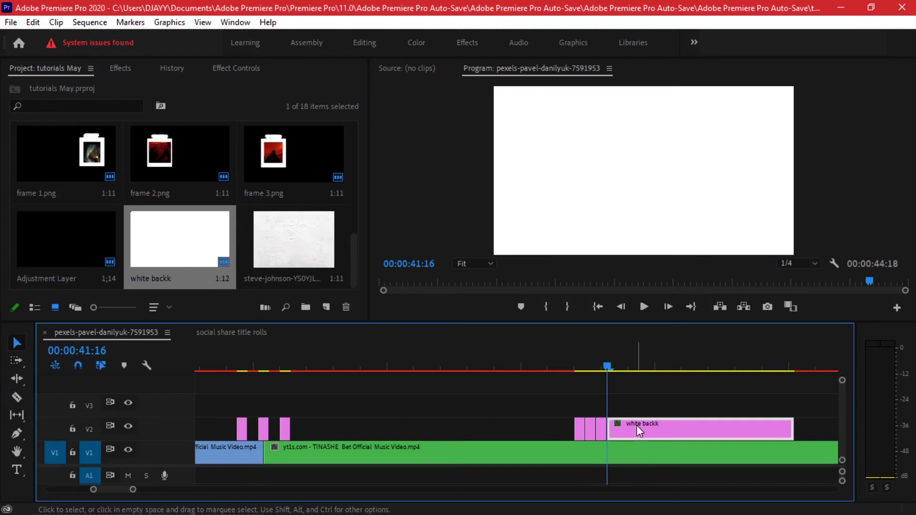
pyautogui.press('Delete')
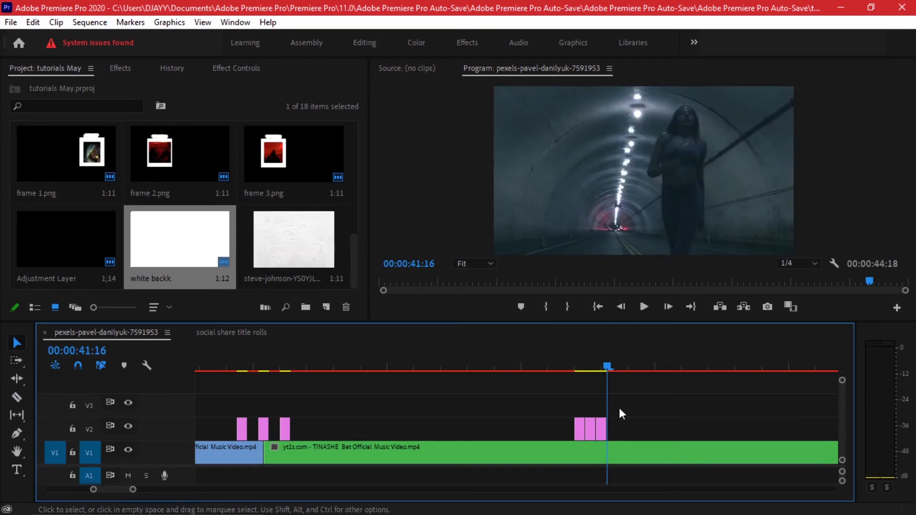
# Space out the three white matte pieces above the green clip, leaving a two-frame gap between each
pyautogui.press('Left')
pyautogui.press('Left')
pyautogui.moveTo(622, 399); pyautogui.dragTo(575, 424)
pyautogui.press('Left')
pyautogui.press('Left')
pyautogui.press('Left')
pyautogui.press('Left')
pyautogui.moveTo(582, 366); pyautogui.dragTo(594, 364)
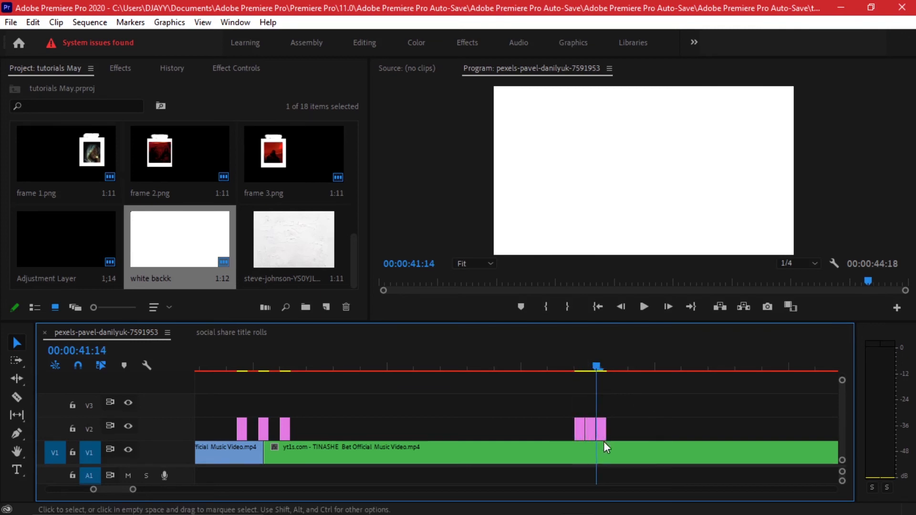
pyautogui.moveTo(626, 405); pyautogui.dragTo(605, 431)
pyautogui.press('Right')
pyautogui.press('Right')
pyautogui.press('Right')
pyautogui.press('Right')
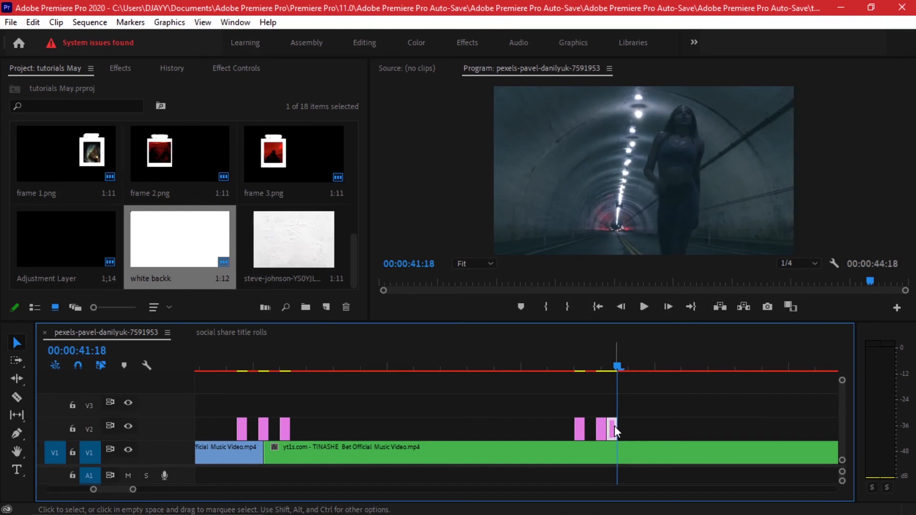
pyautogui.moveTo(615, 428); pyautogui.dragTo(626, 429)
# Try shifting the first white piece down to a vertical position of 1097 at 00:00:41:11
pyautogui.moveTo(573, 356); pyautogui.dragTo(581, 359)
pyautogui.click(589, 420)
pyautogui.scroll(3, 589, 419)
pyautogui.click(573, 427)
pyautogui.click(239, 70)
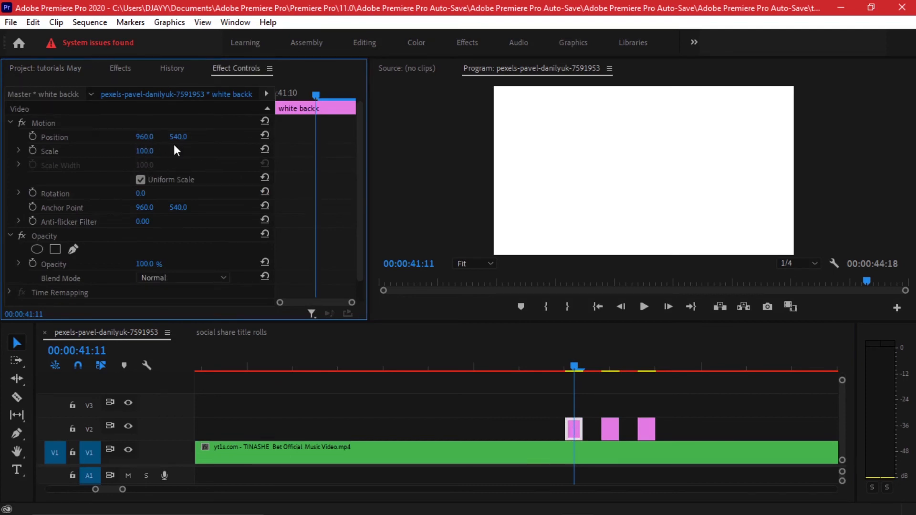
pyautogui.moveTo(178, 137); pyautogui.dragTo(420, 136)
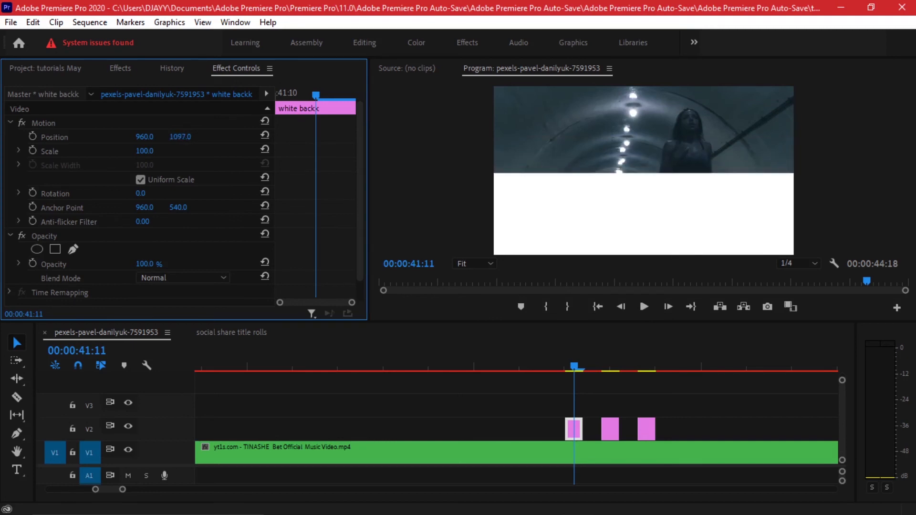
pyautogui.hotkey('ctrl', 'z')
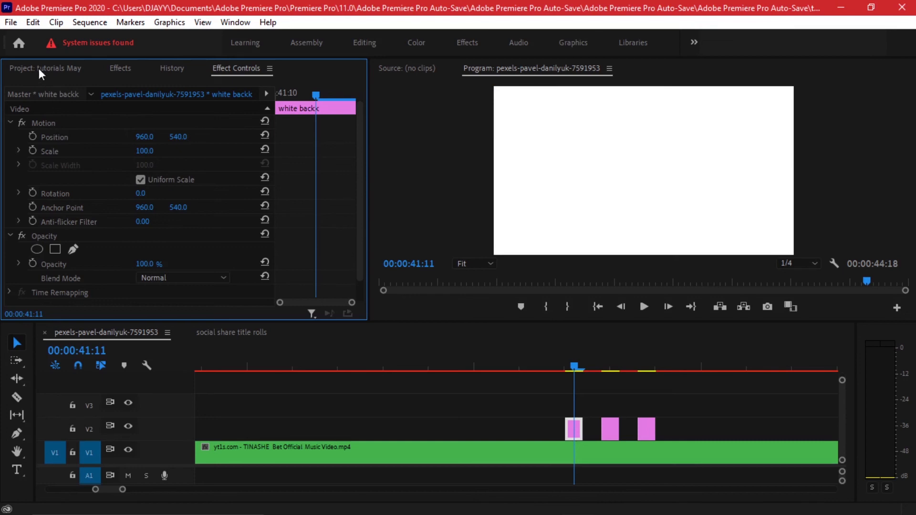
# Find the Crop video effect and apply it to all three white pieces above the green clip
pyautogui.click(116, 70)
pyautogui.click(76, 86)
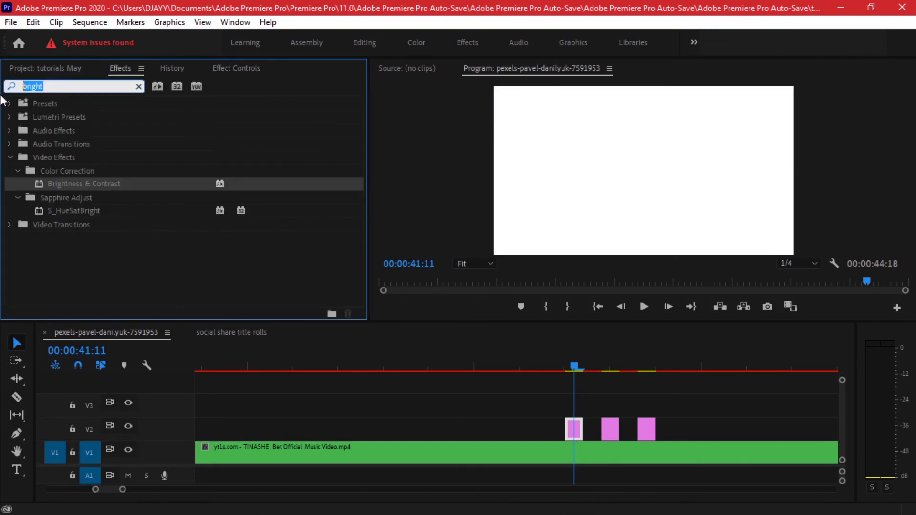
pyautogui.write('crop')
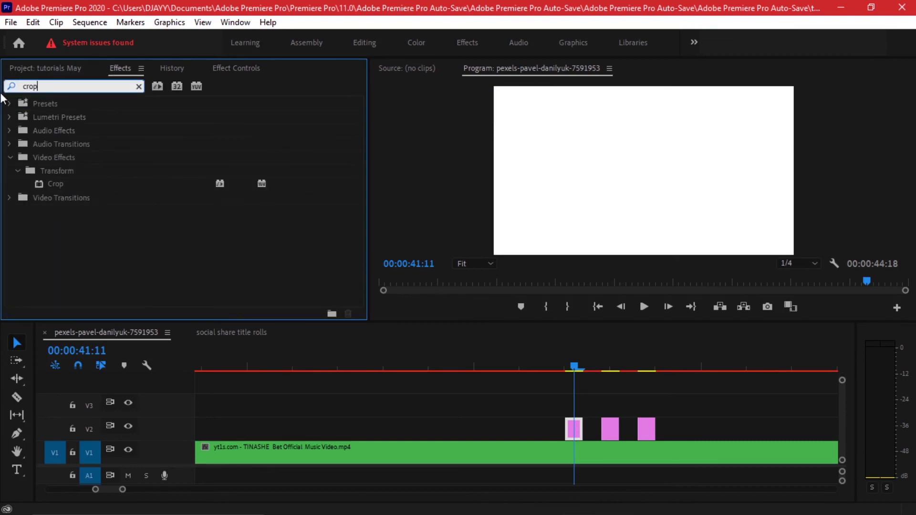
pyautogui.click(68, 177)
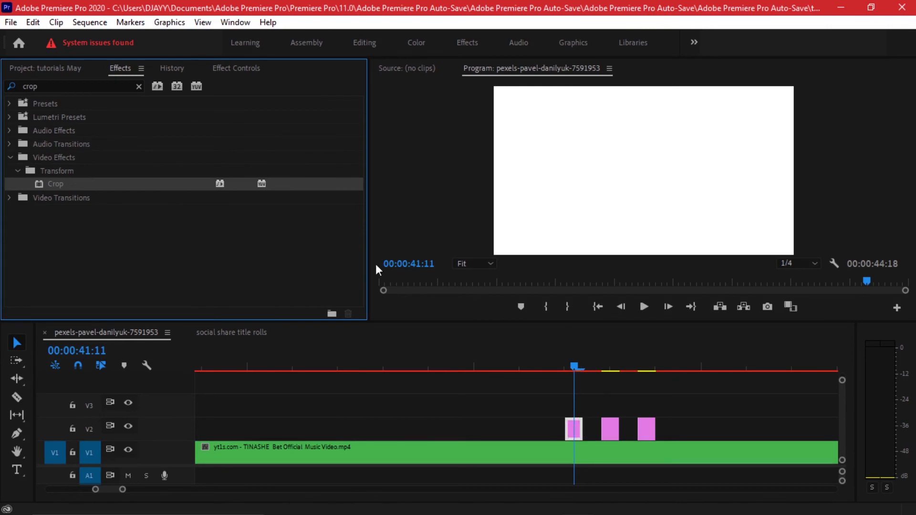
pyautogui.moveTo(719, 404); pyautogui.dragTo(594, 434)
pyautogui.moveTo(130, 184); pyautogui.dragTo(652, 432)
pyautogui.click(686, 409)
# Set the top crop of the first white piece to 50% so only its lower half remains
pyautogui.click(576, 429)
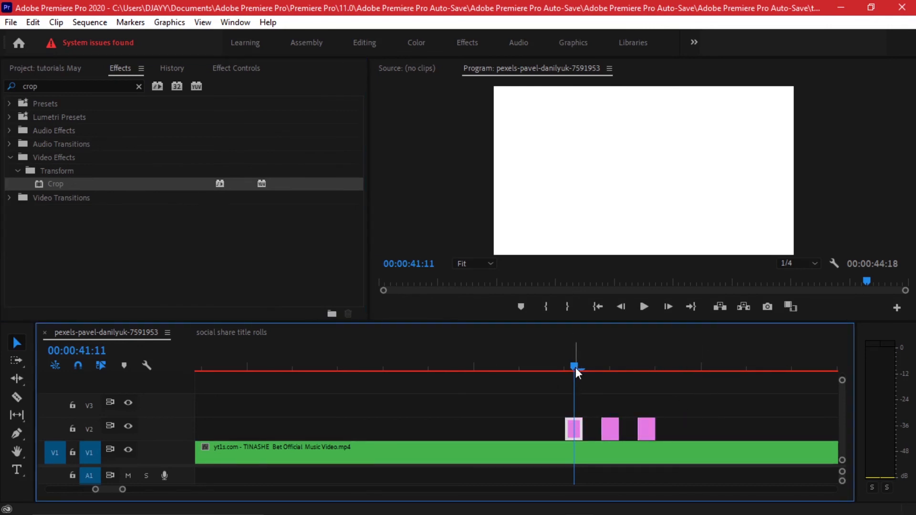
pyautogui.click(234, 69)
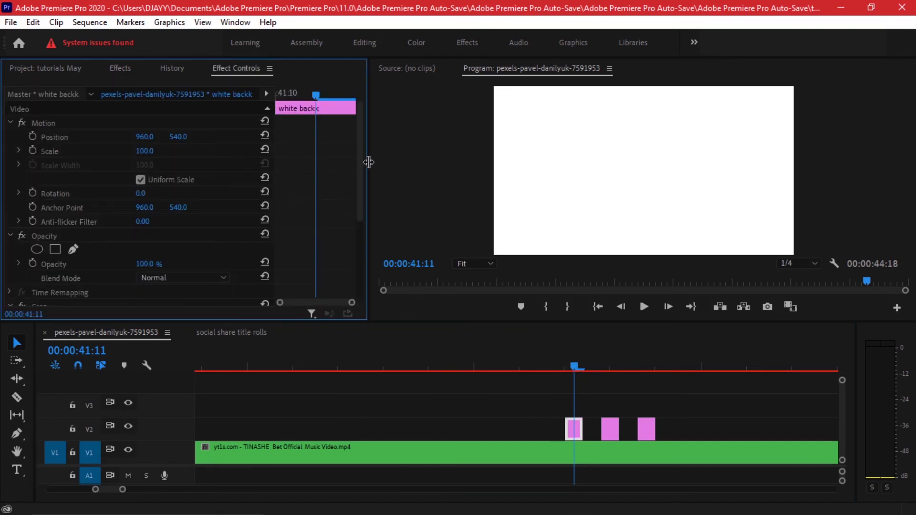
pyautogui.scroll(-5, 358, 262)
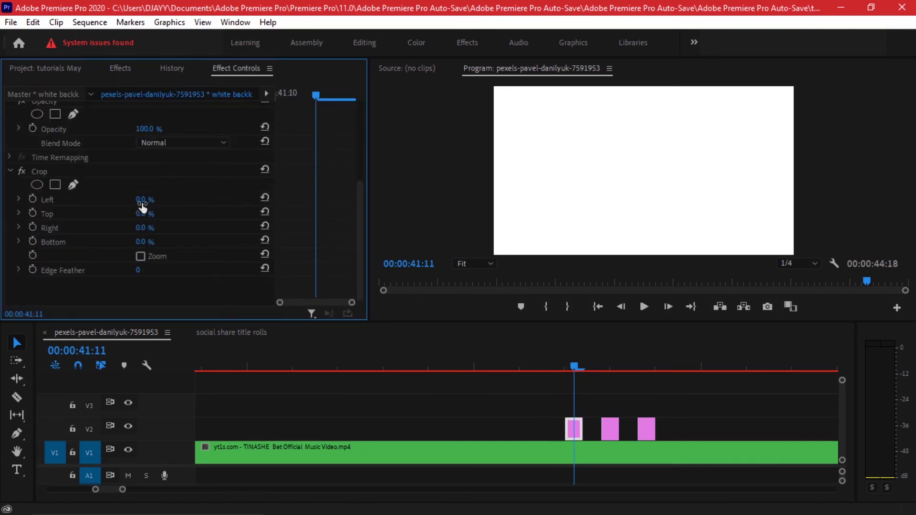
pyautogui.click(142, 201)
pyautogui.click(152, 218)
pyautogui.click(142, 214)
pyautogui.press('Return')
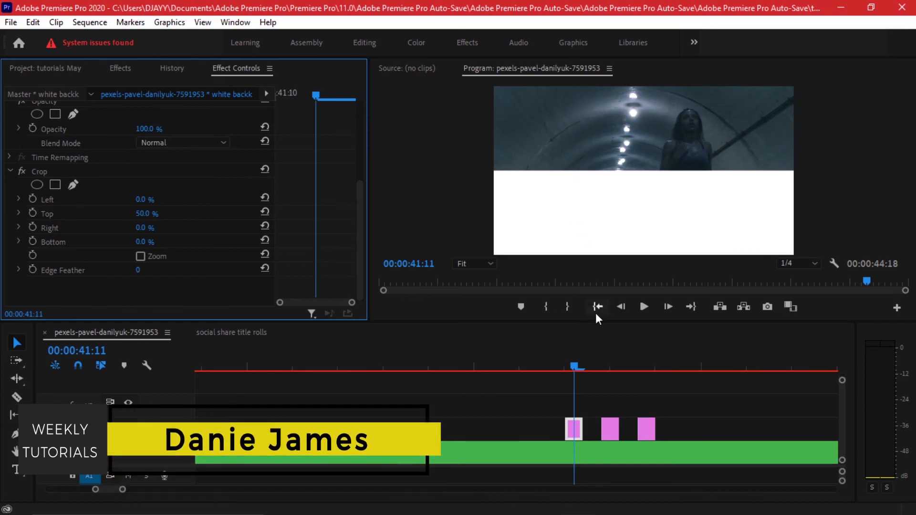
# Set the bottom crop of the second white piece to 50%
pyautogui.moveTo(595, 365); pyautogui.dragTo(602, 364)
pyautogui.click(609, 429)
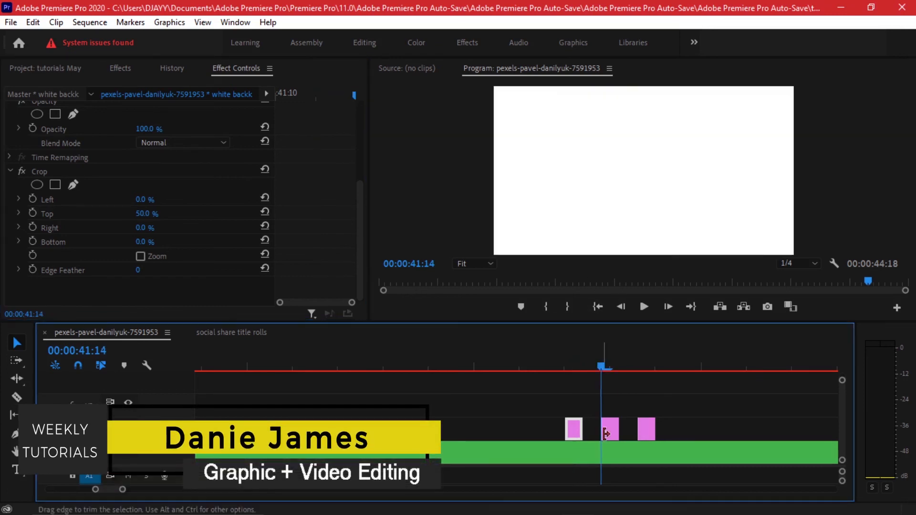
pyautogui.scroll(-5, 315, 238)
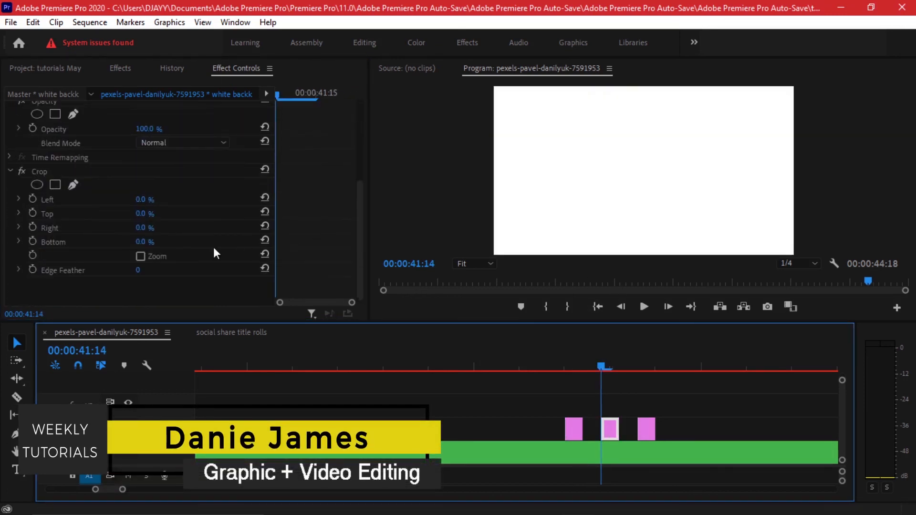
pyautogui.click(142, 242)
pyautogui.write('50')
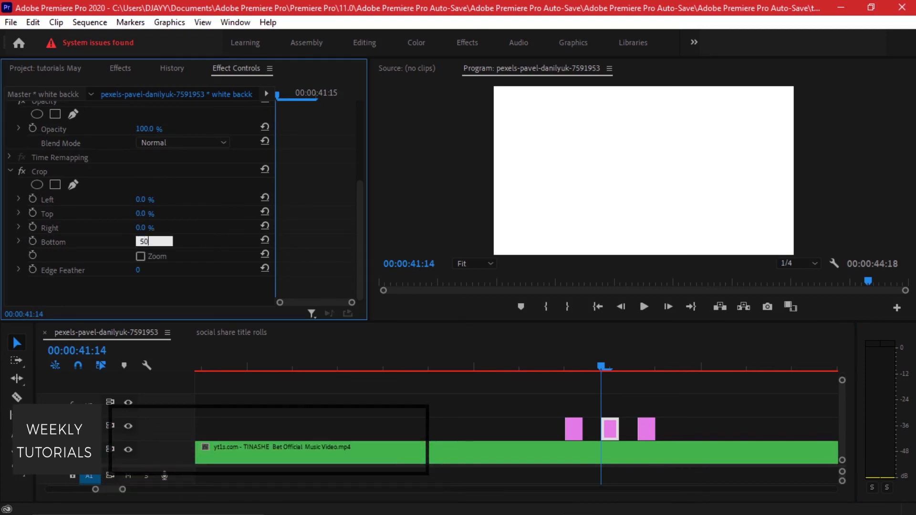
pyautogui.press('Return')
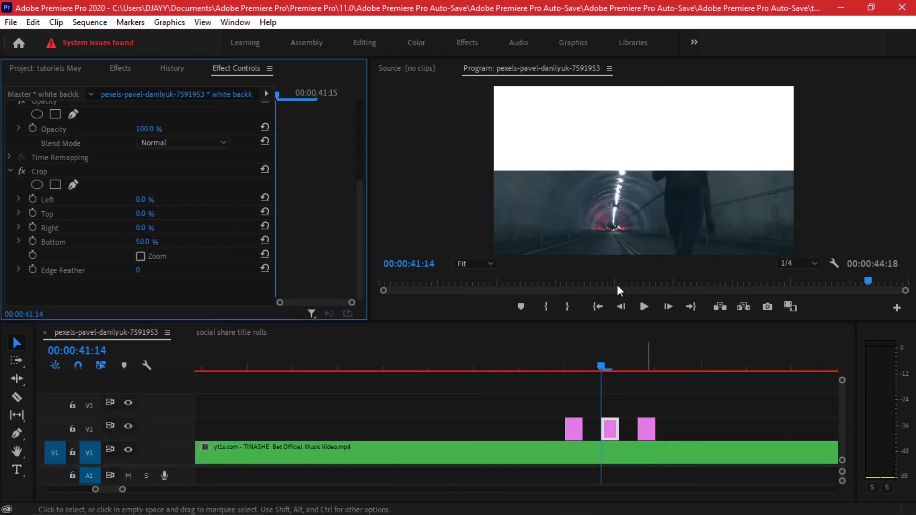
# Check the third white piece at 00:00:41:19 and play back the half-frame flashes over the green clip
pyautogui.moveTo(619, 361); pyautogui.dragTo(647, 368)
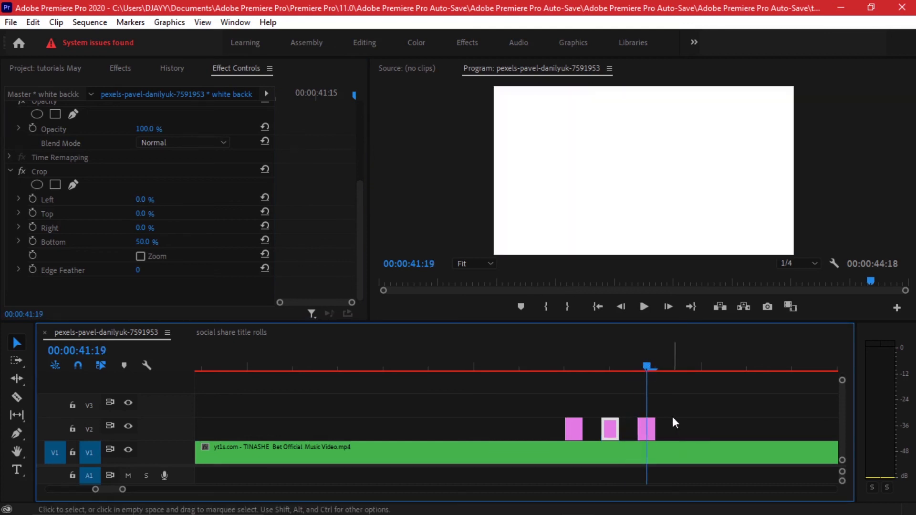
pyautogui.scroll(-2, 671, 412)
pyautogui.hscroll(2, 668, 416)
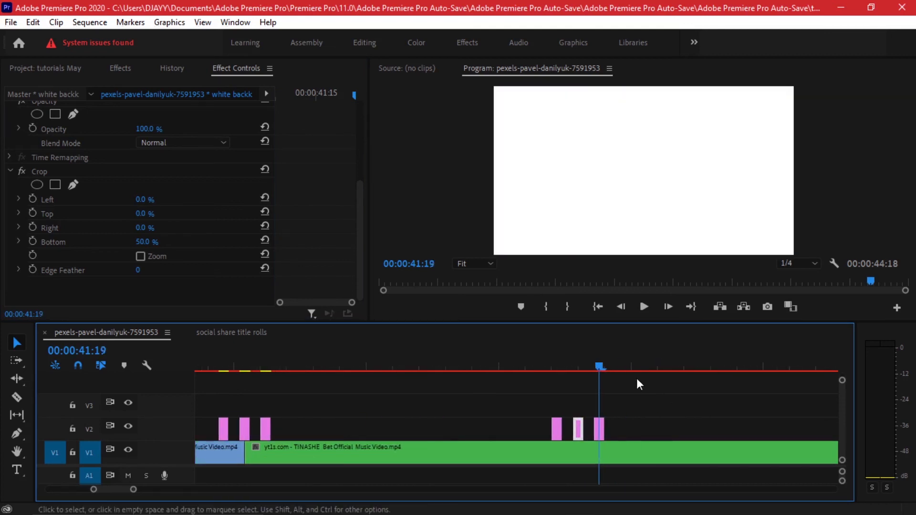
pyautogui.click(470, 354)
pyautogui.press('space')
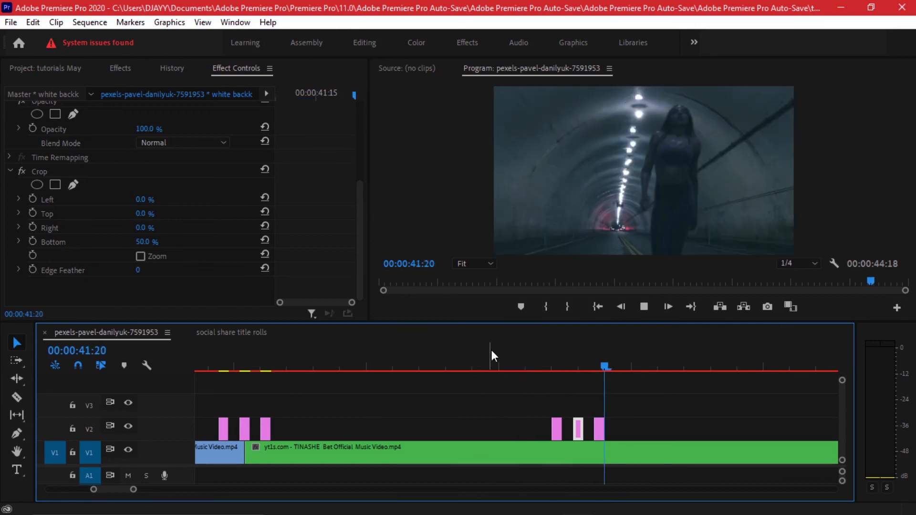
pyautogui.press('space')
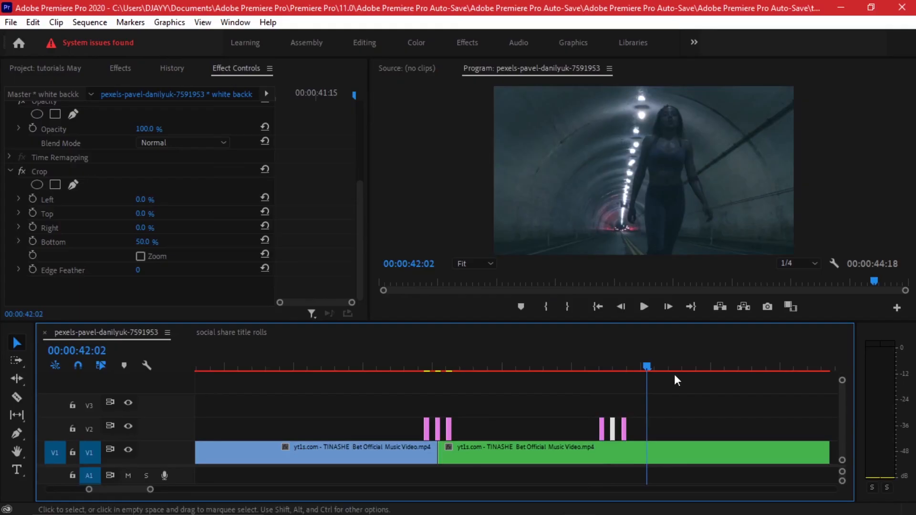
pyautogui.hotkey('ctrl', 'z')
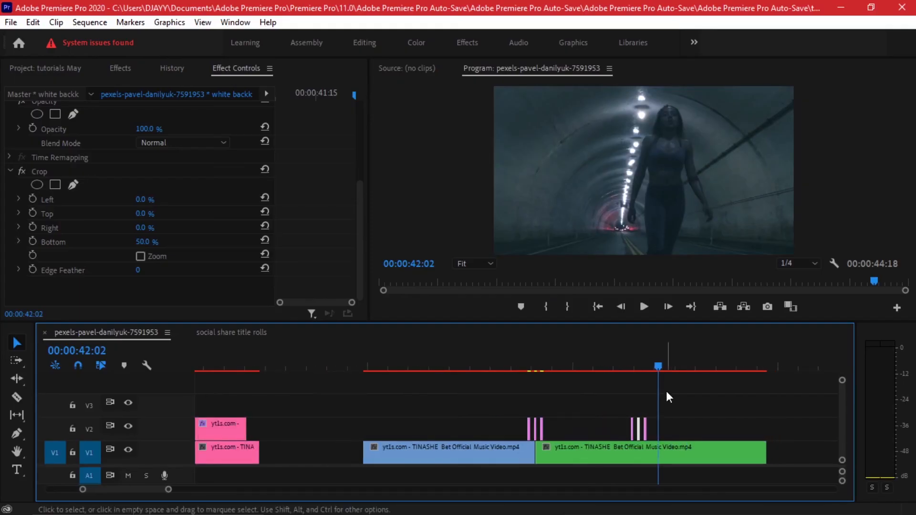